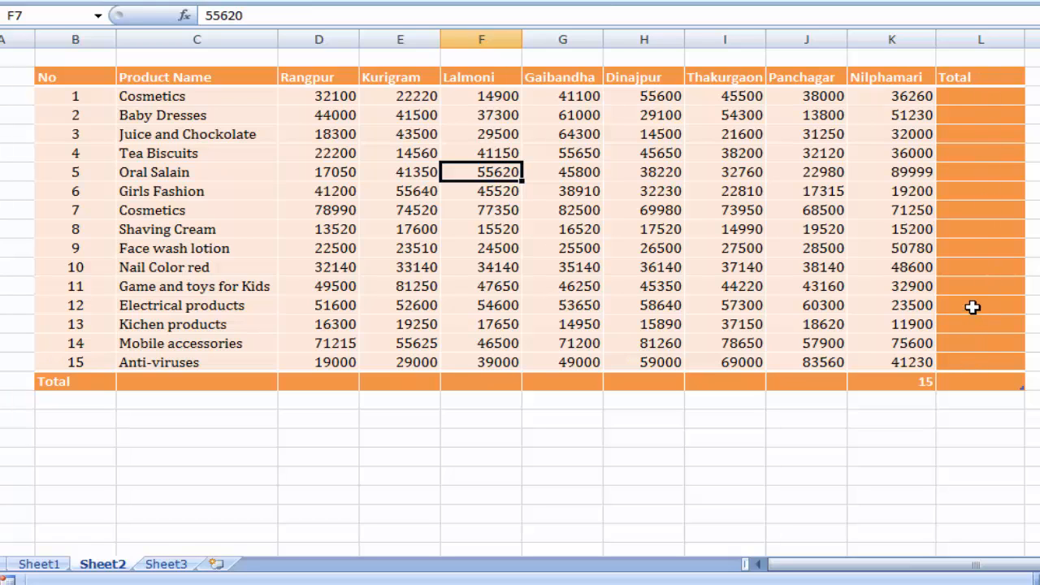
- Fill the table's Total column with AutoSum formulas adding each product's sales from Rangpur to Nilphamari
left_click(987, 97)
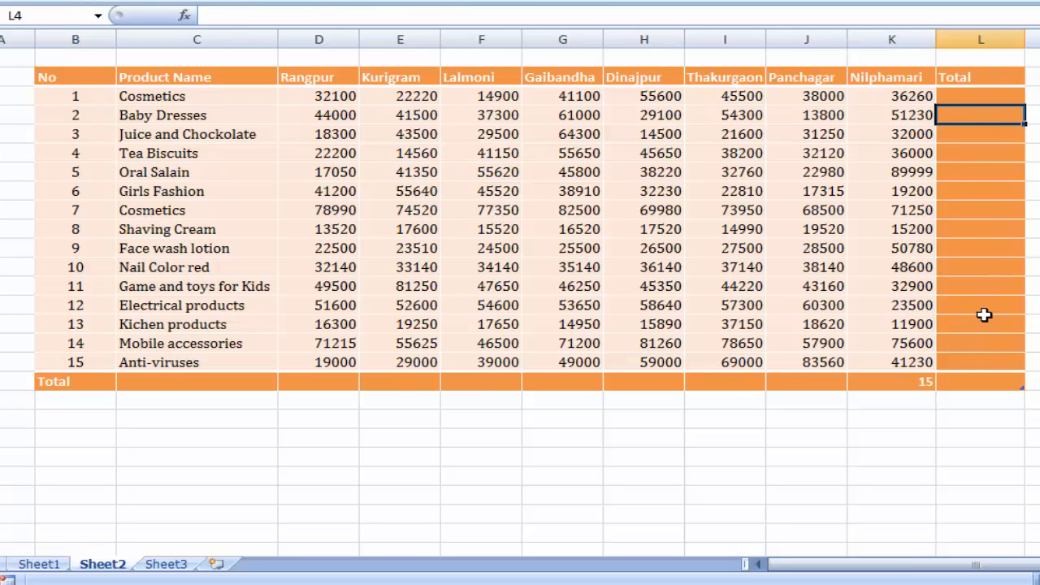
left_click(982, 307)
left_click(1001, 270)
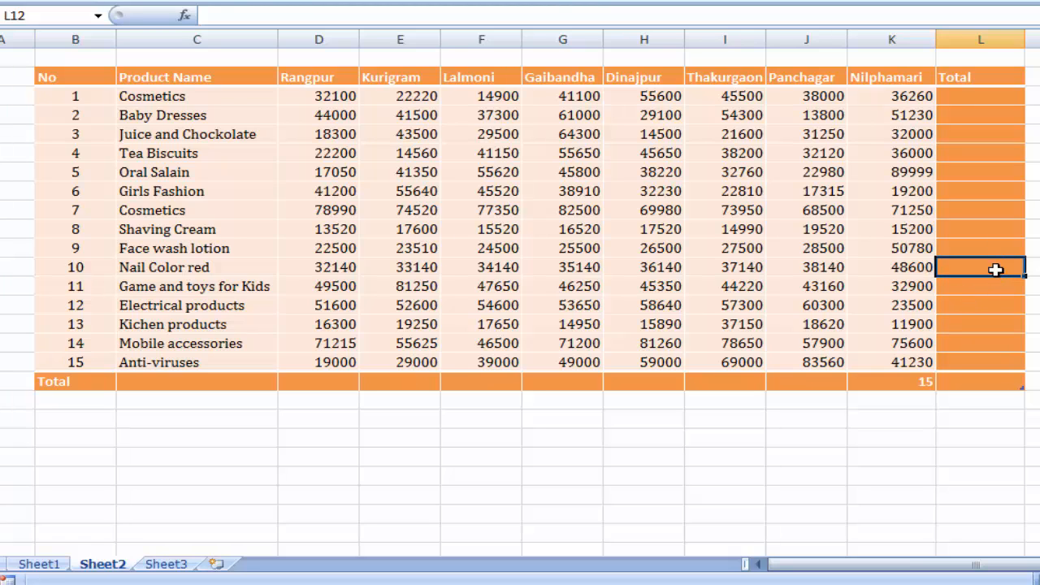
left_click(1000, 116)
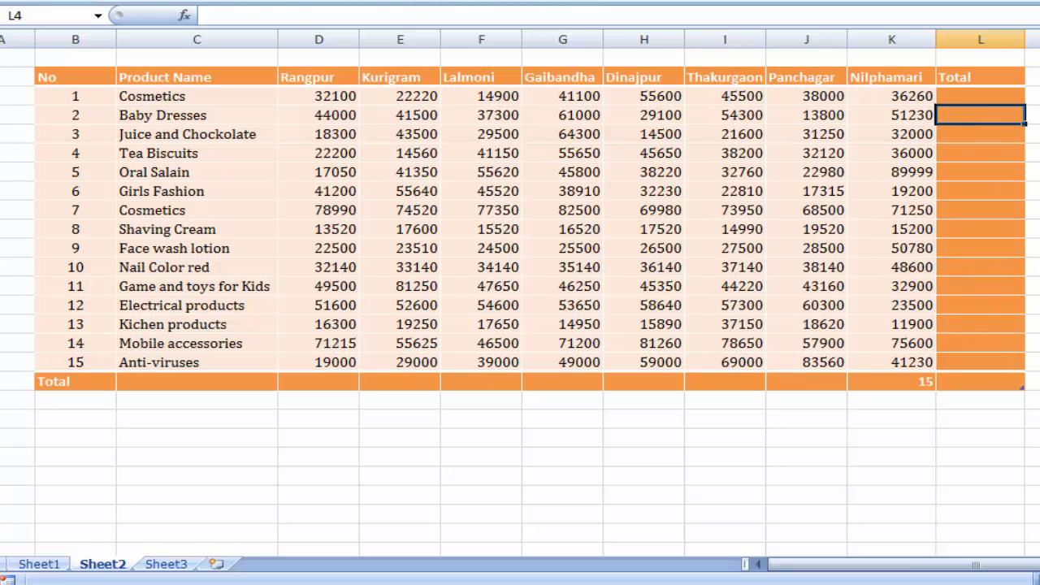
key("alt+equal")
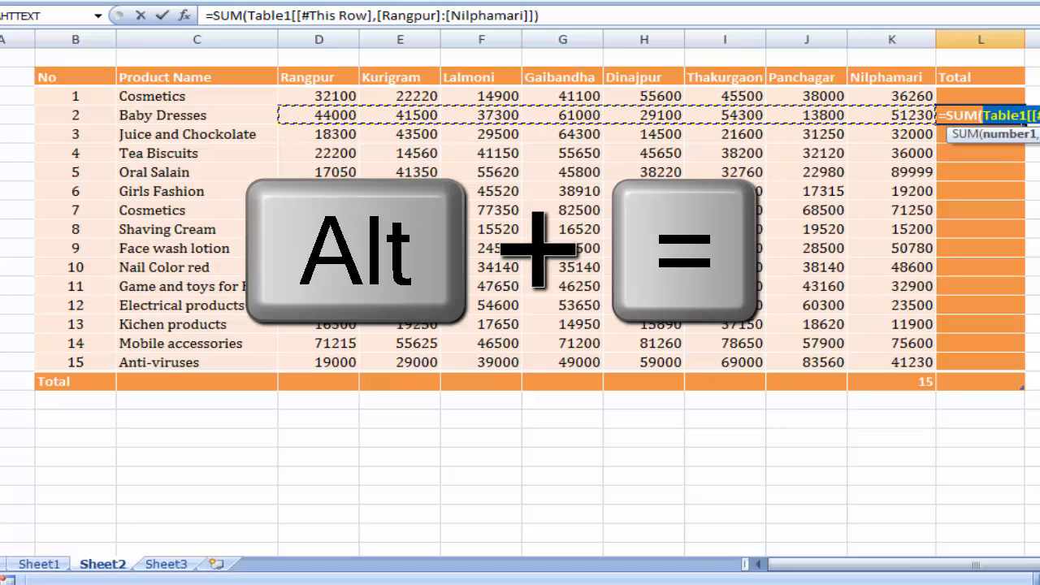
key("Return")
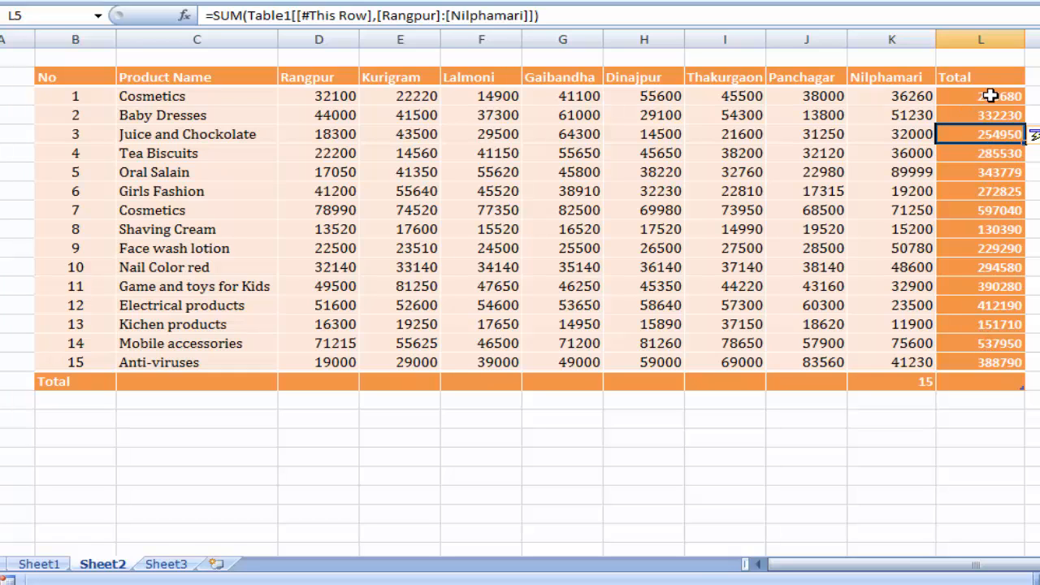
- Check the Anti-viruses row total against the sum of its sales from Rangpur to Nilphamari
left_click_drag(332, 364, 894, 362)
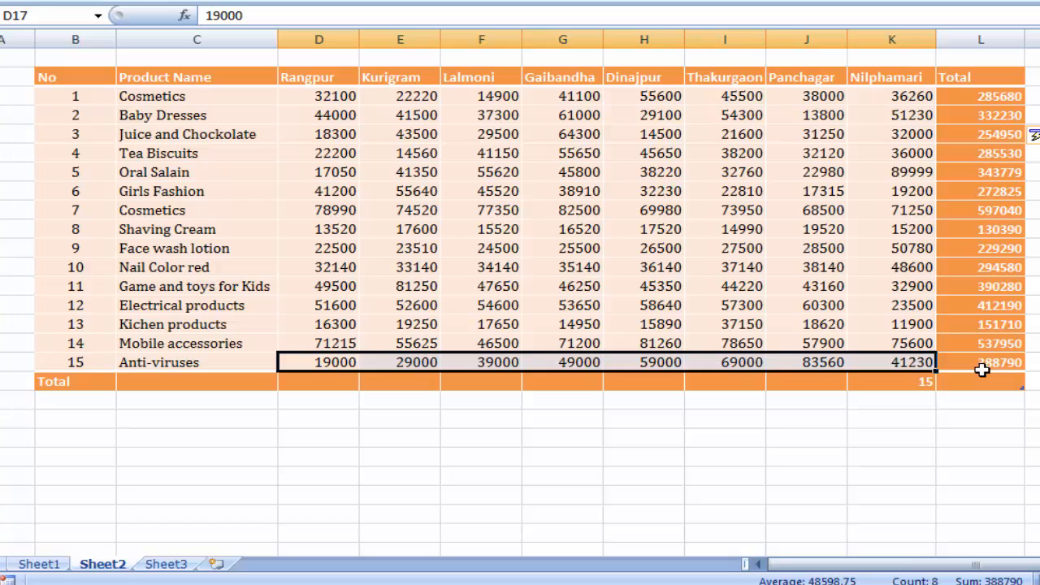
left_click(1032, 248)
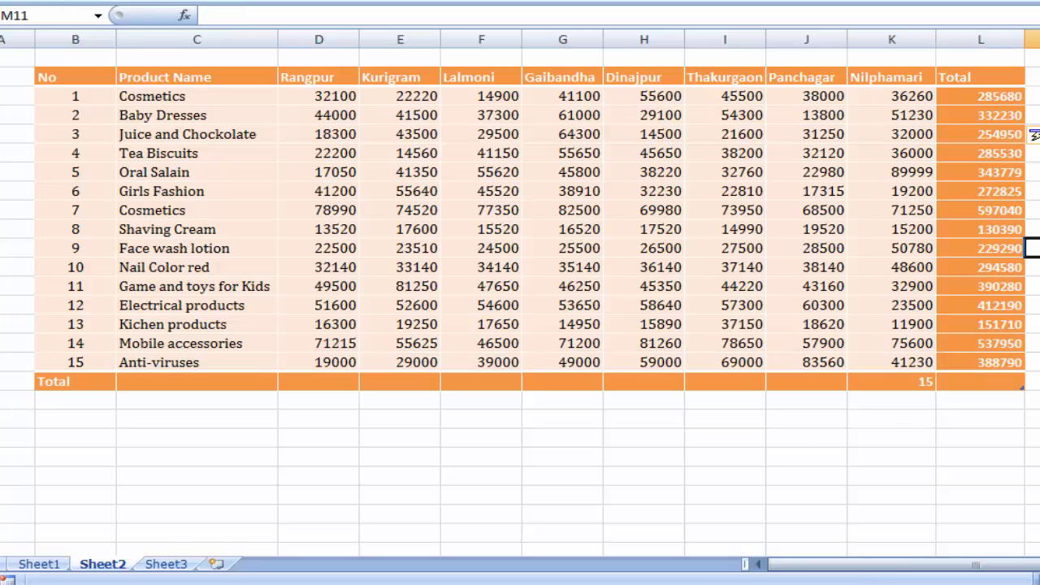
left_click(1033, 191)
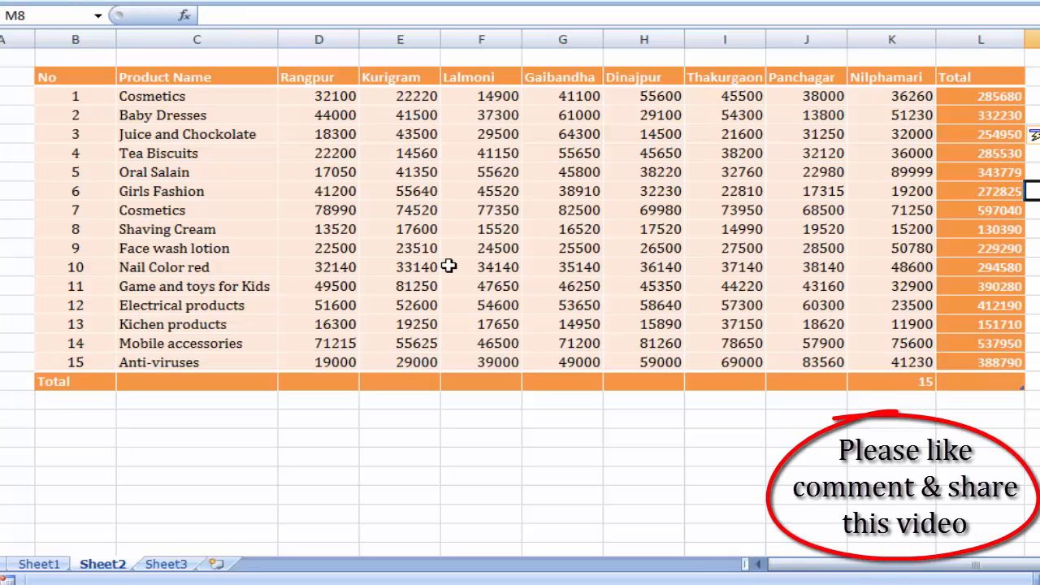
- Review the Rangpur figures and set that column's total row cell to Average
left_click_drag(333, 96, 334, 365)
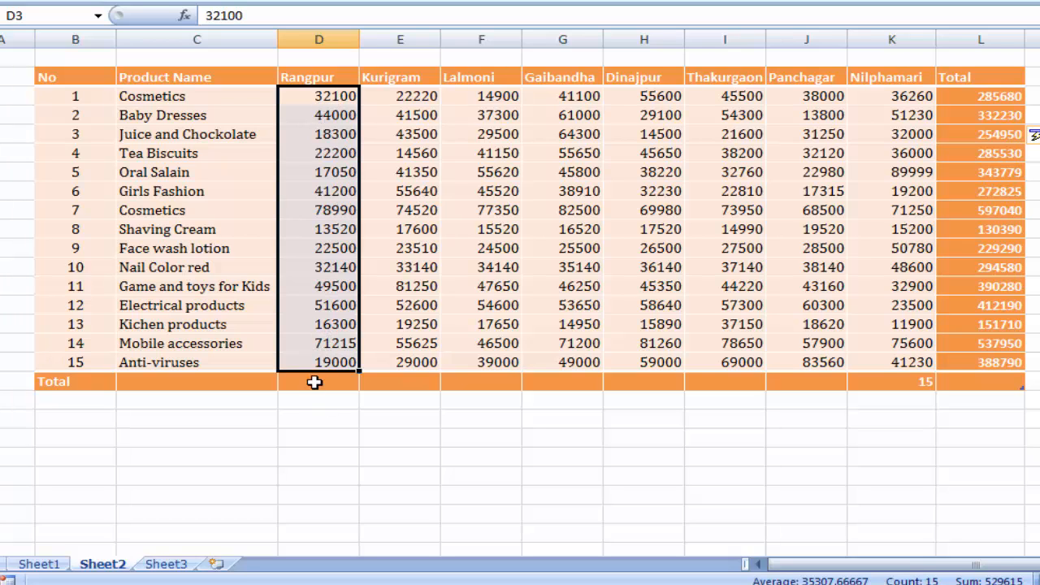
left_click(333, 134)
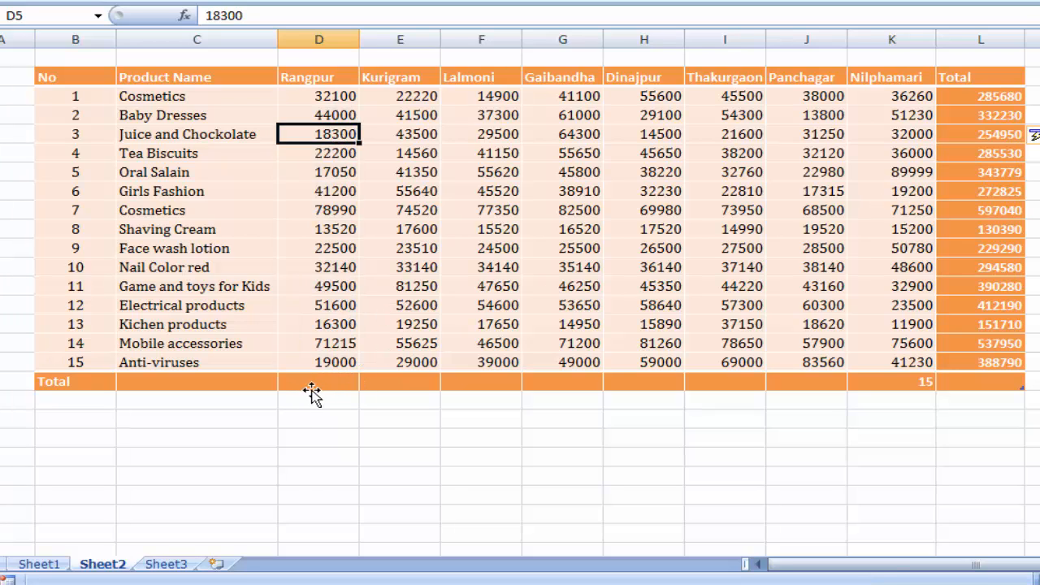
left_click(316, 383)
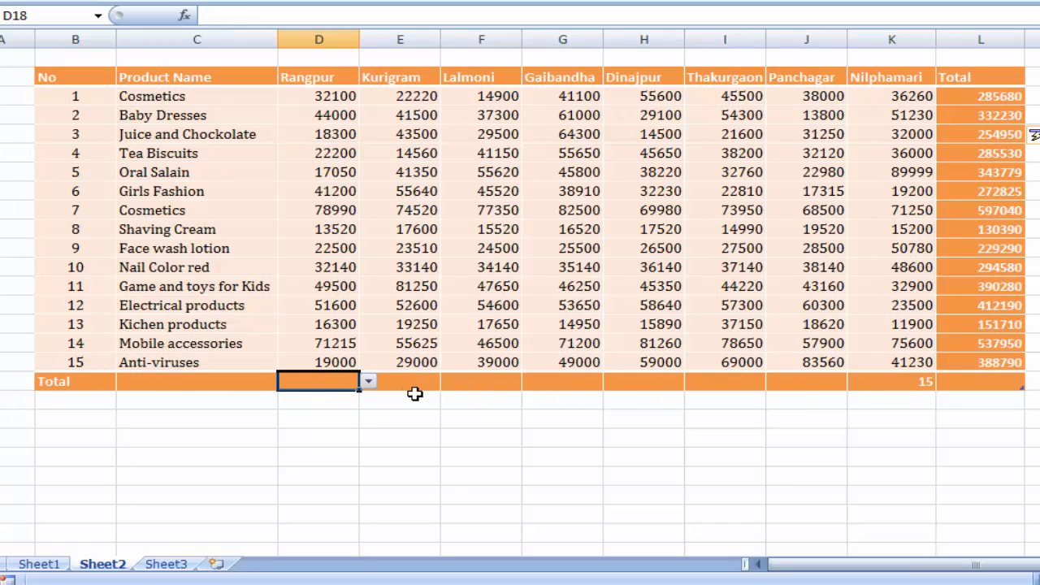
left_click(368, 383)
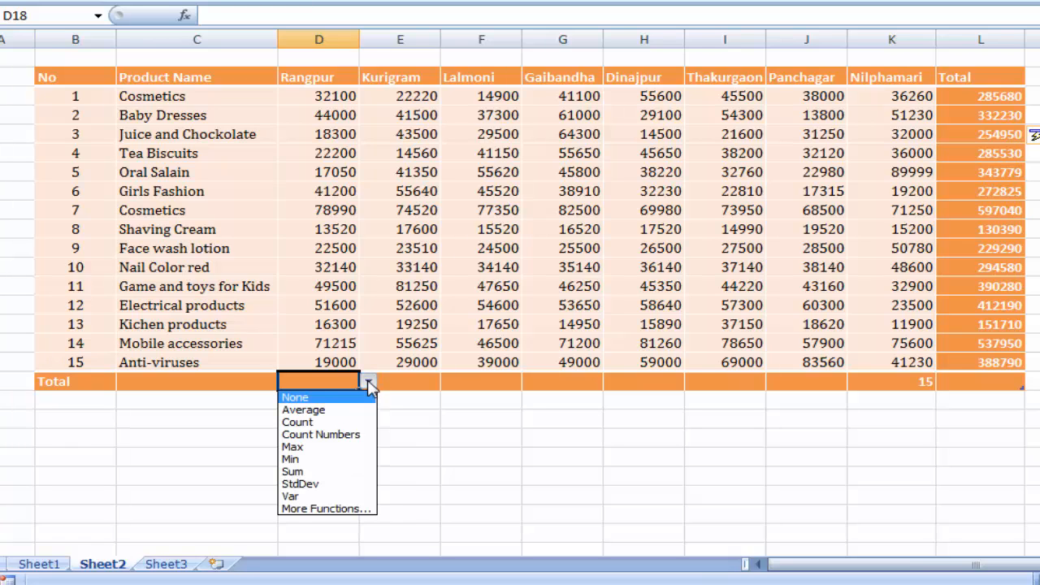
left_click(340, 412)
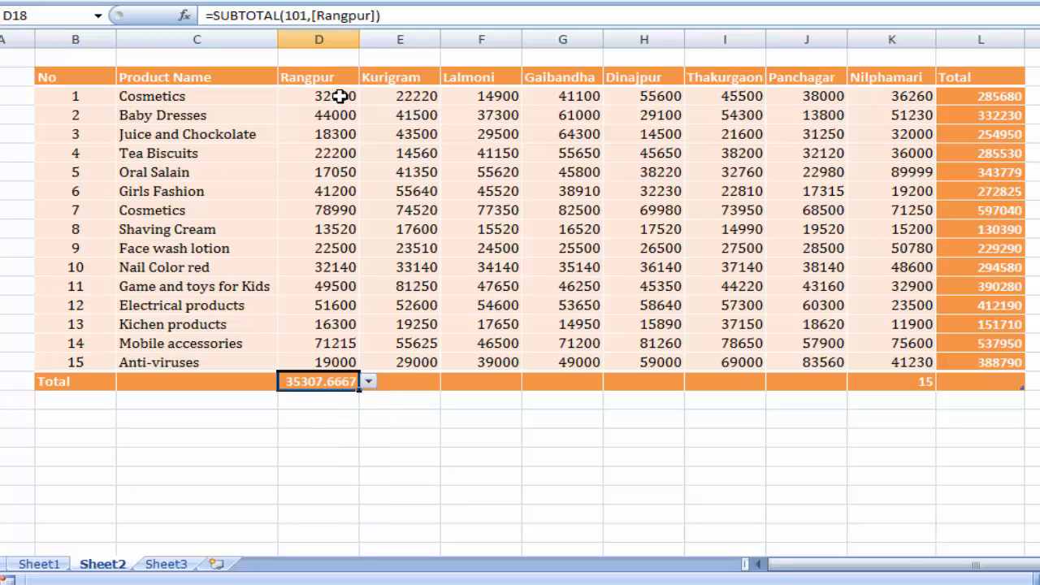
- Switch the Rangpur cell in the total row to Count and then to Count Numbers
left_click(368, 382)
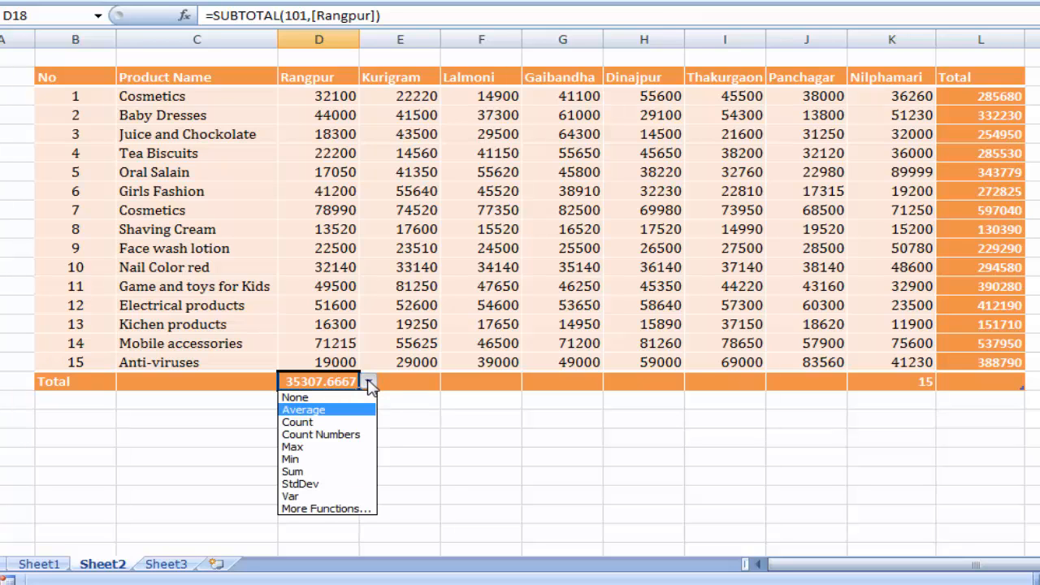
left_click(333, 423)
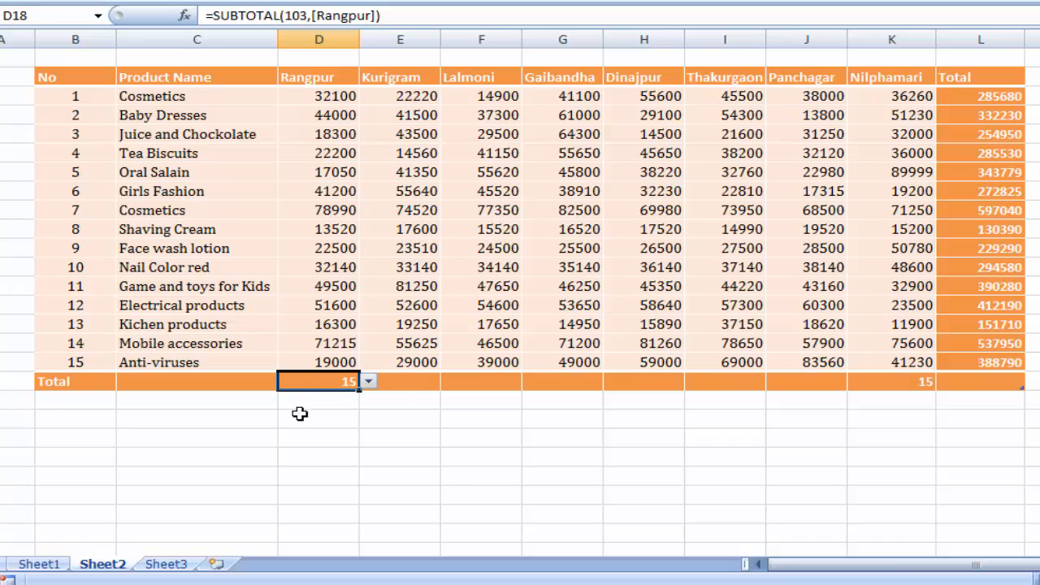
left_click(367, 383)
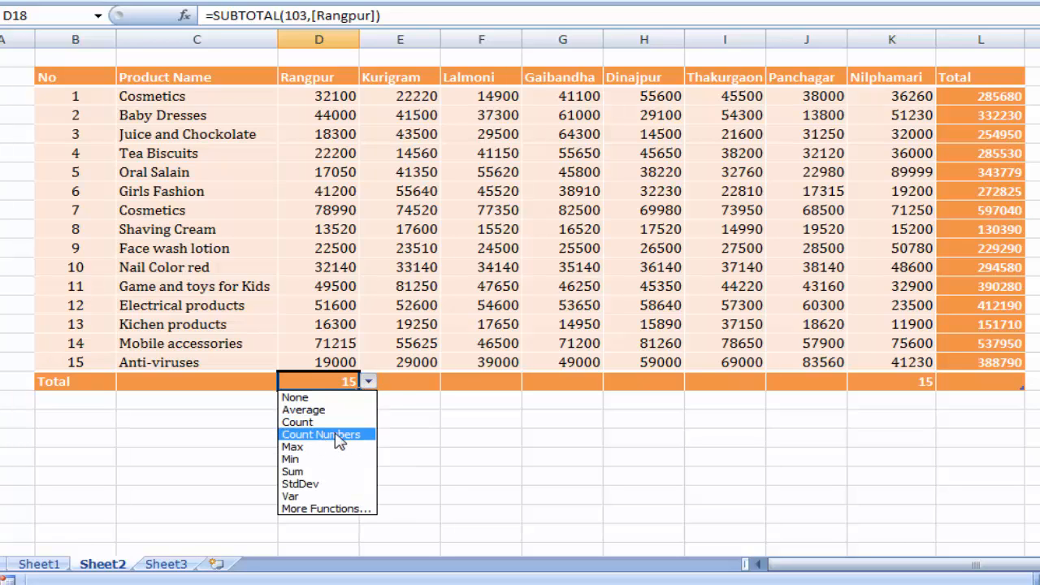
left_click(342, 435)
- Try the Max and then the Min function in the Rangpur column's total row cell
left_click(370, 383)
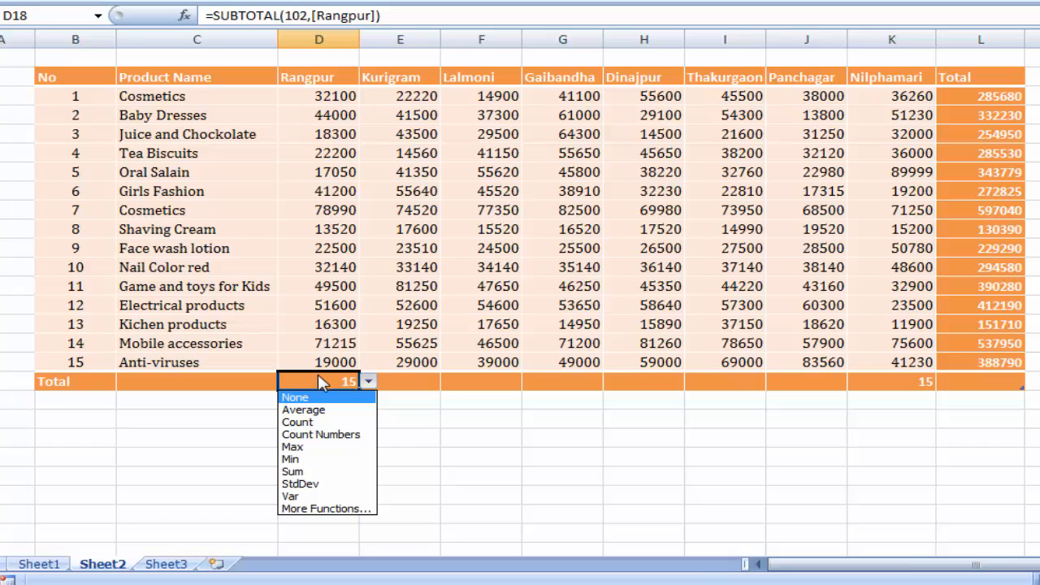
left_click(328, 448)
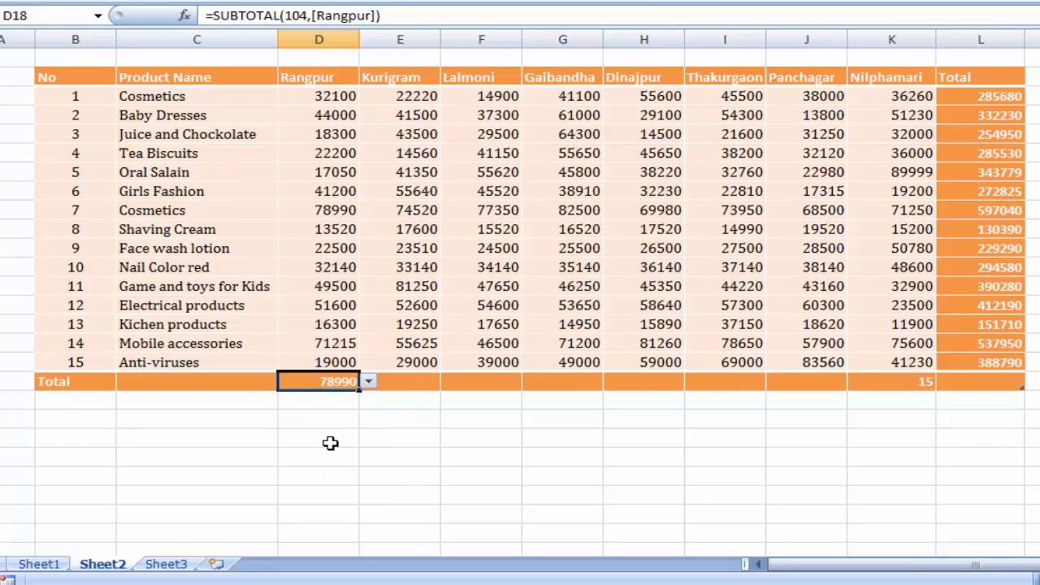
left_click(368, 382)
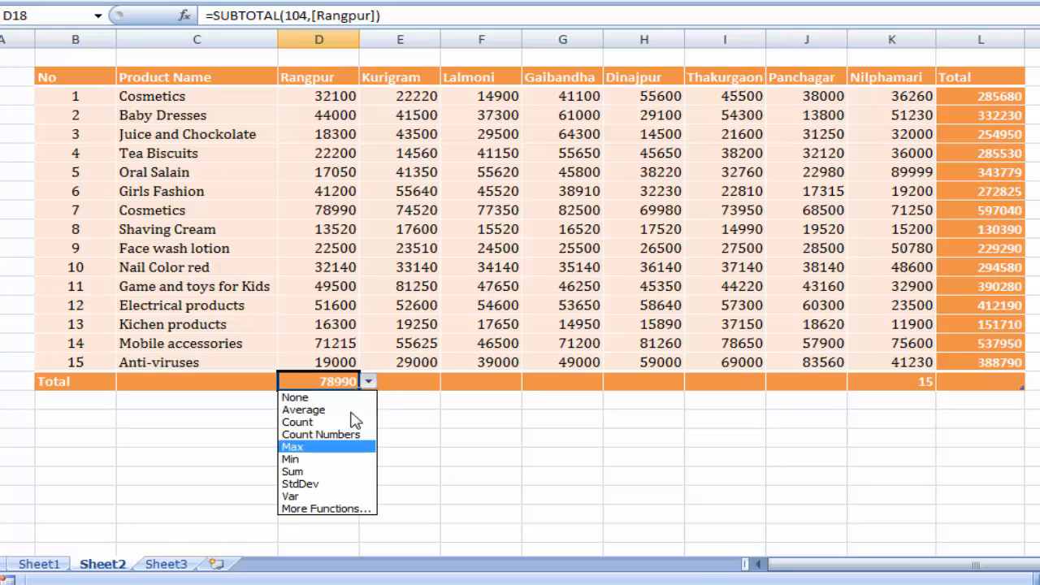
left_click(305, 456)
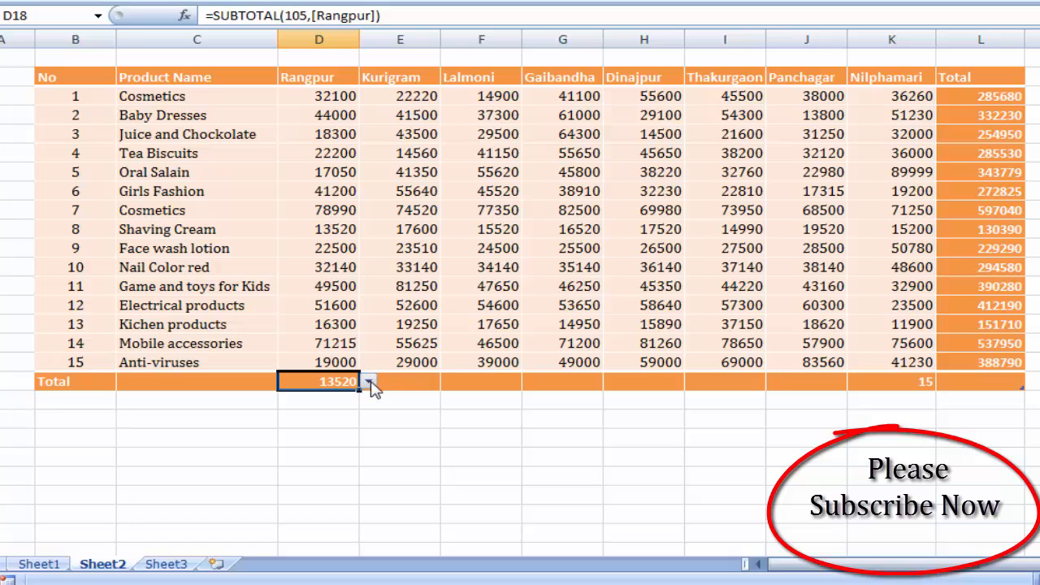
- Set the Rangpur cell in the total row to Sum and check it against the column's fifteen figures
left_click(368, 382)
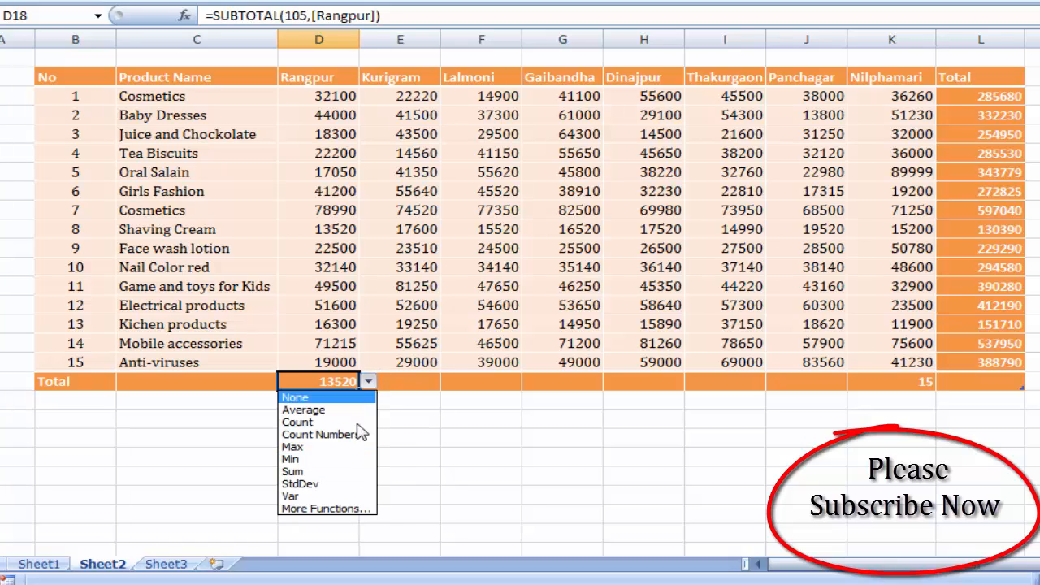
left_click(318, 473)
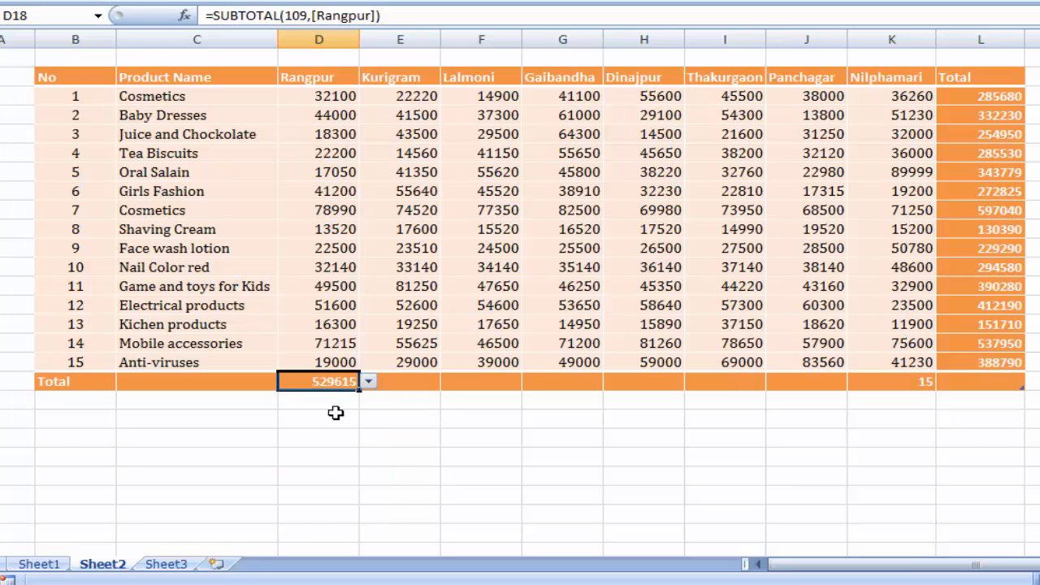
left_click_drag(334, 96, 325, 363)
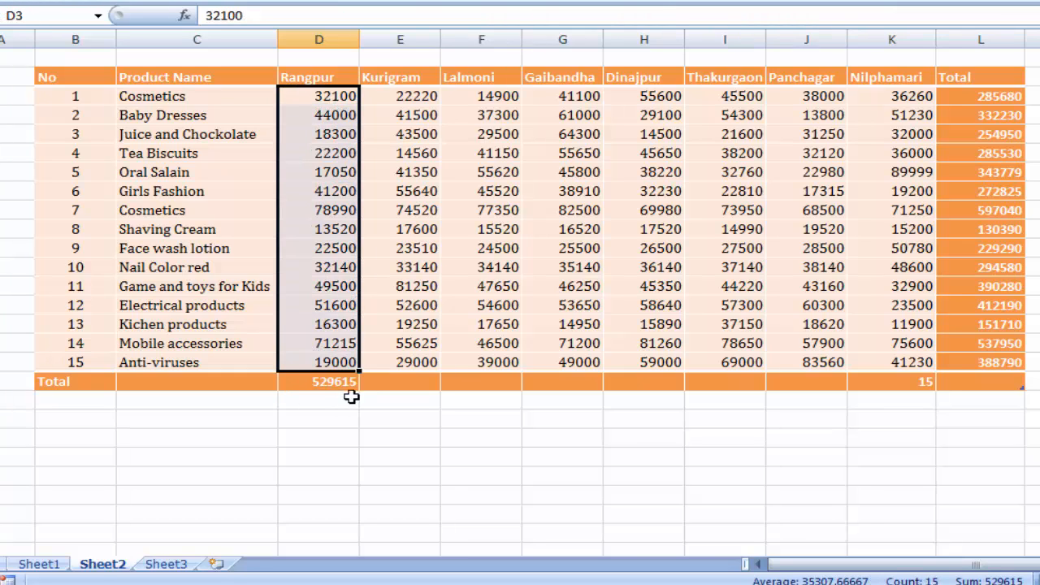
left_click(302, 423)
- Copy the Rangpur total formula across the total row through the Total column and check the Kurigram result against its figures
left_click(327, 383)
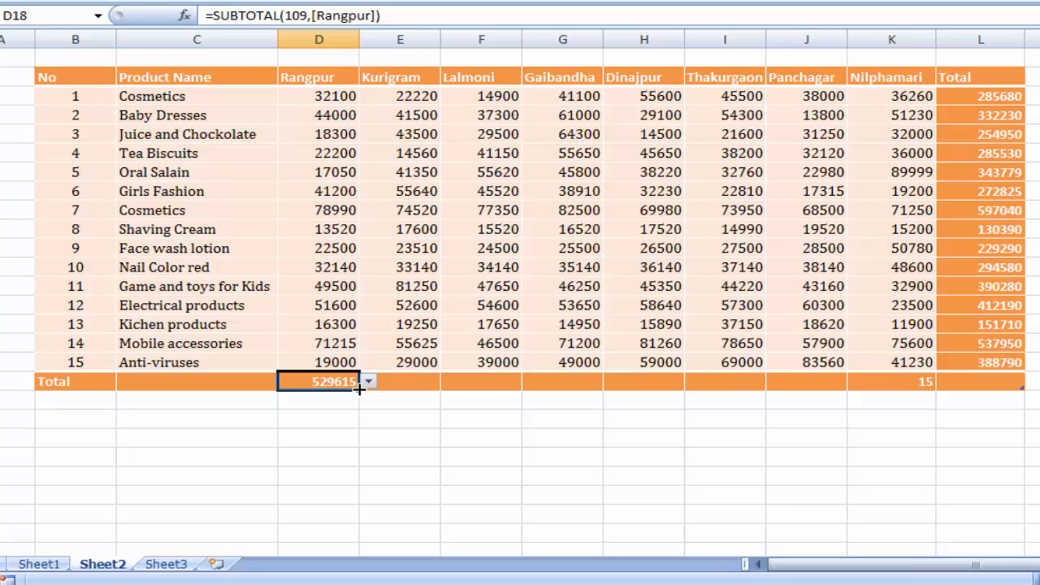
left_click_drag(359, 389, 359, 388)
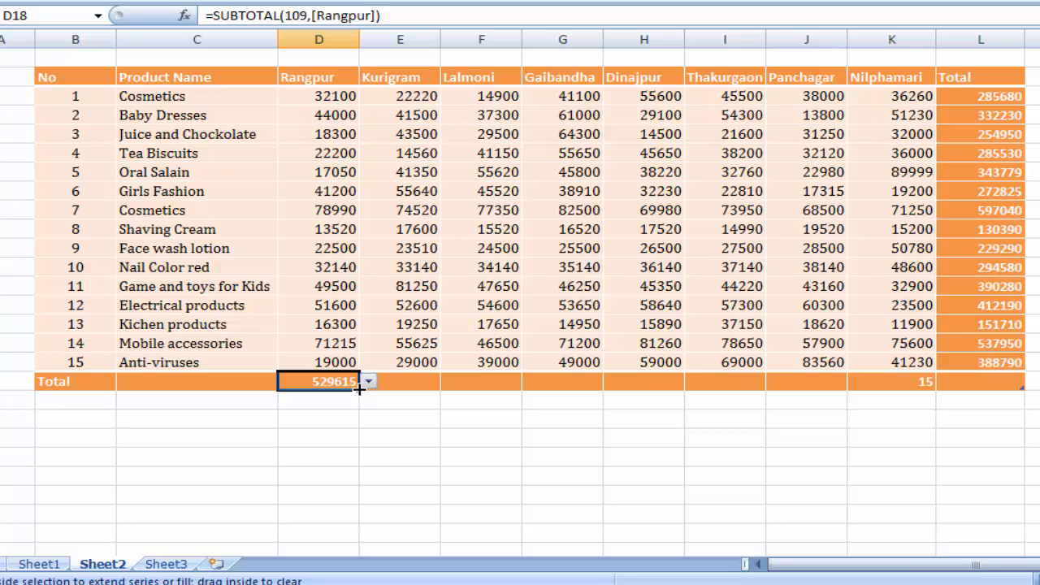
left_click_drag(413, 389, 1020, 400)
left_click(549, 433)
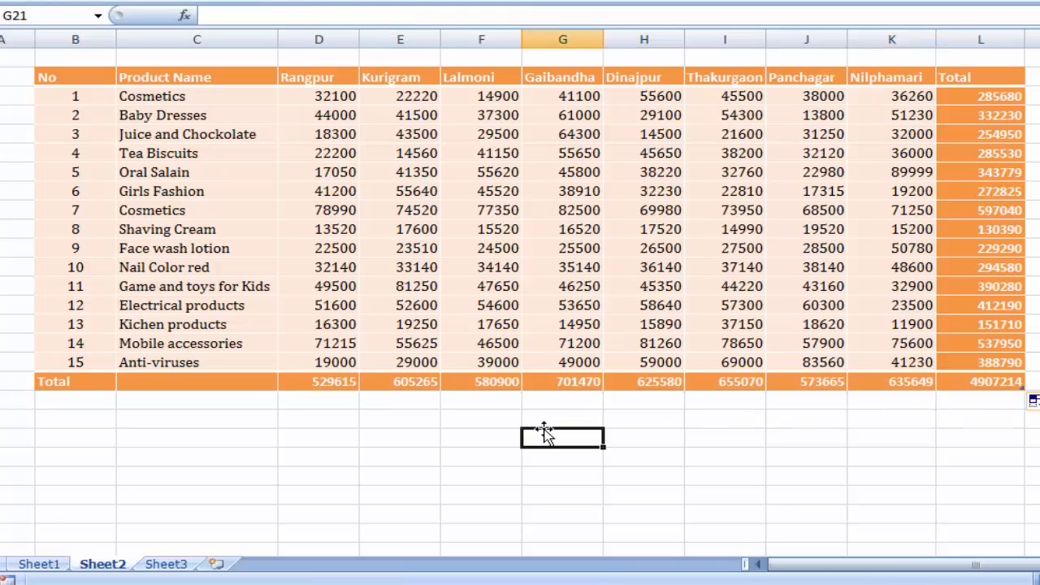
left_click_drag(416, 95, 413, 355)
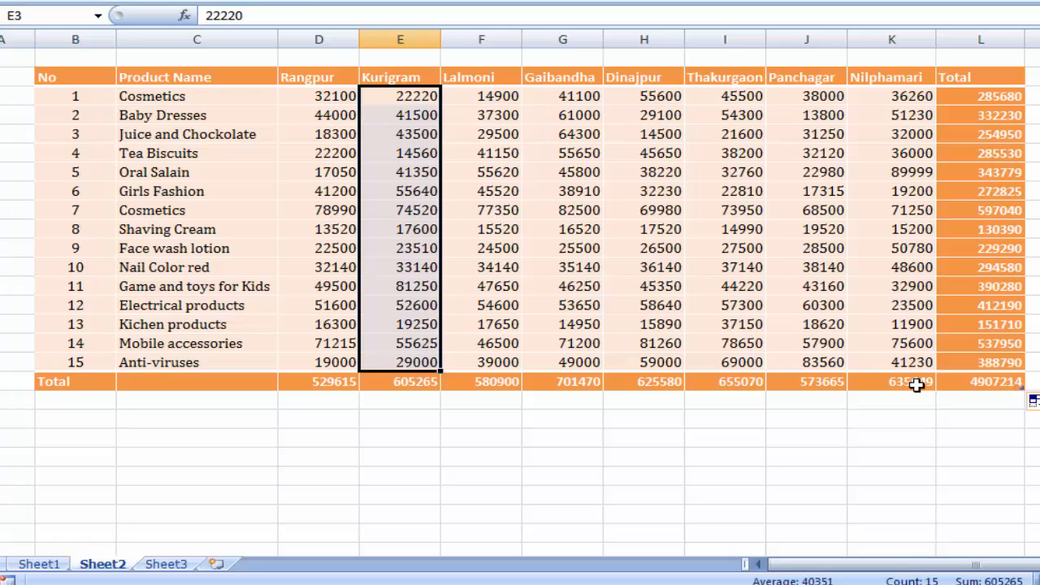
left_click(553, 414)
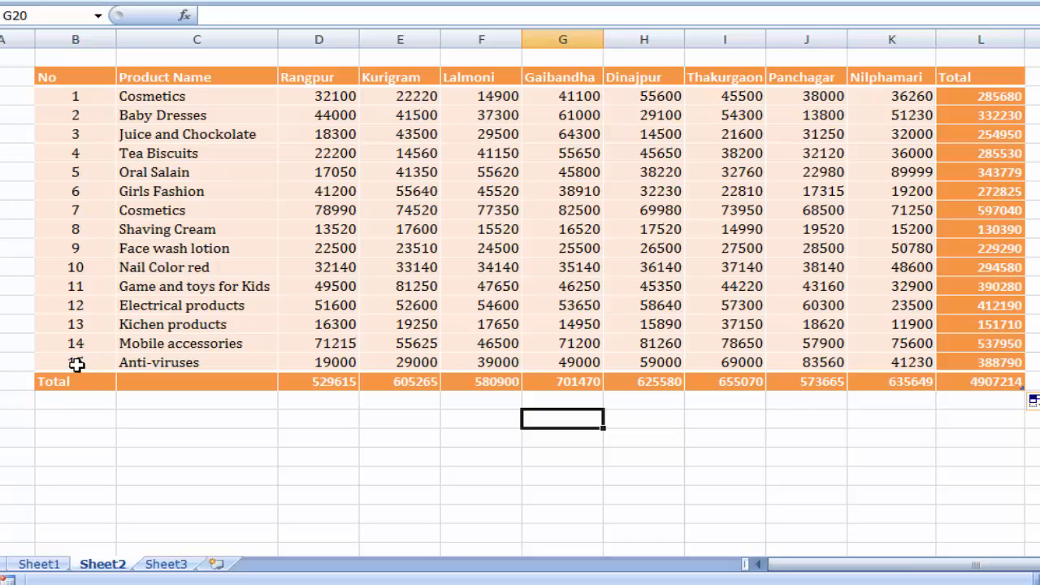
- Add a new empty table row between the Anti-viruses row and the total row
left_click(76, 364)
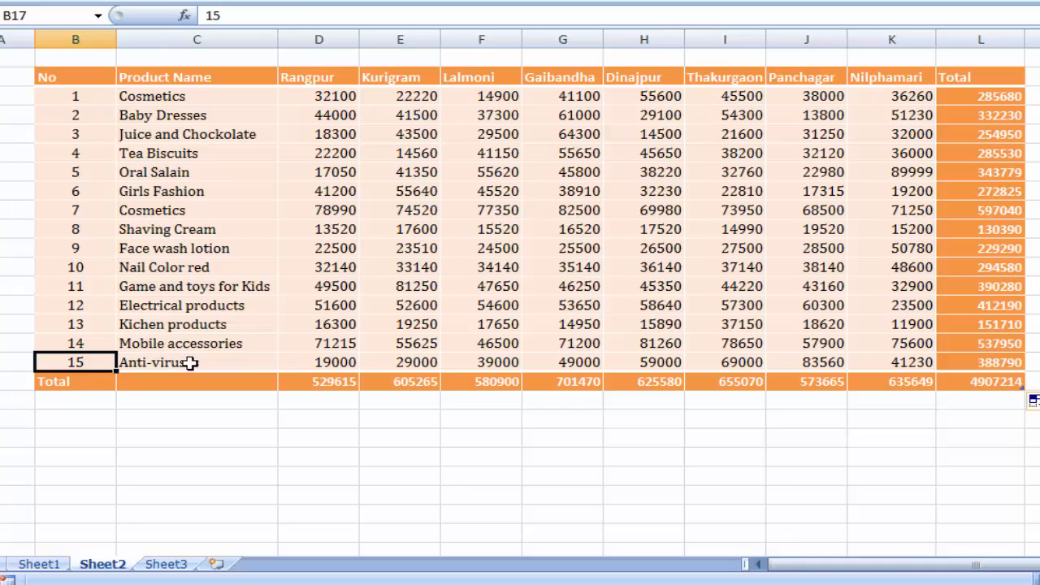
key("Right")
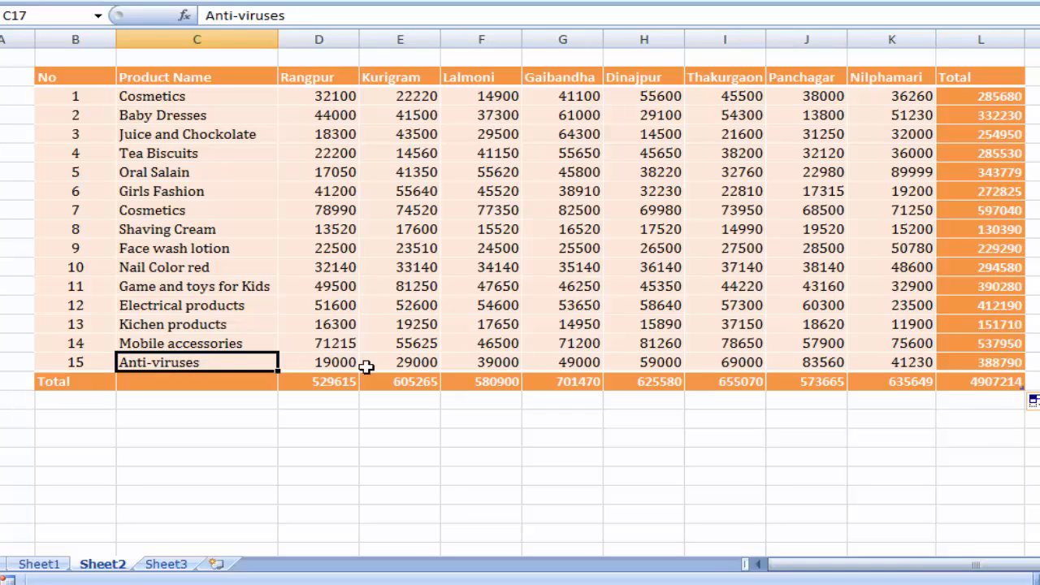
left_click(982, 365)
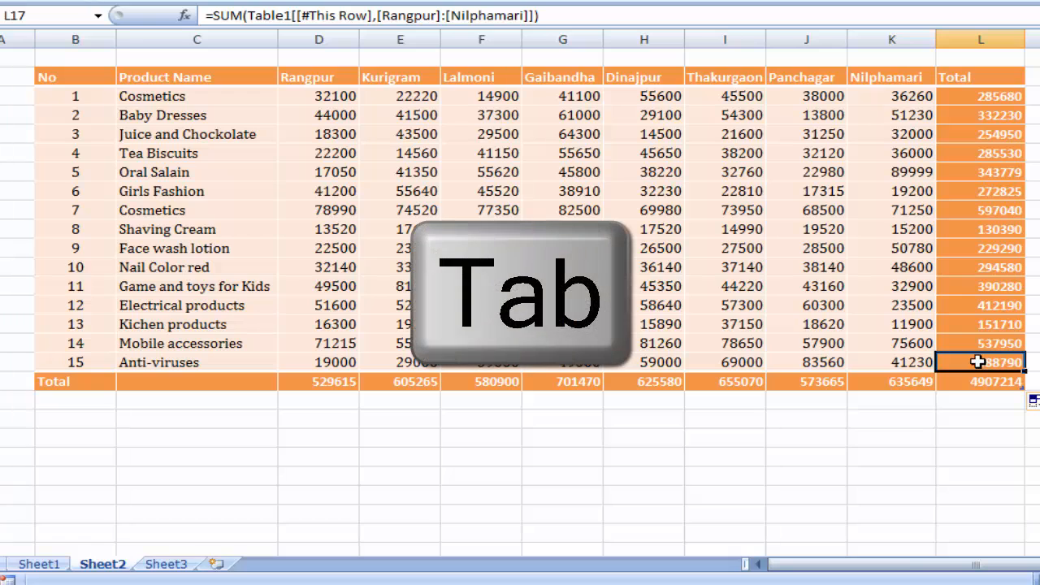
key("Tab")
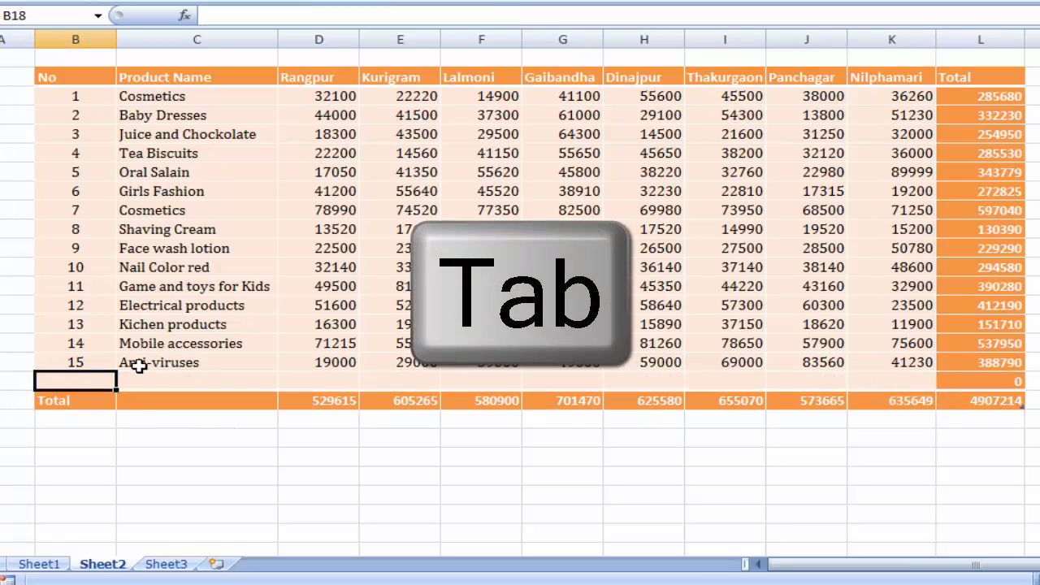
- Number the new table row 16 and name its product "Computer Accessories"
type("16")
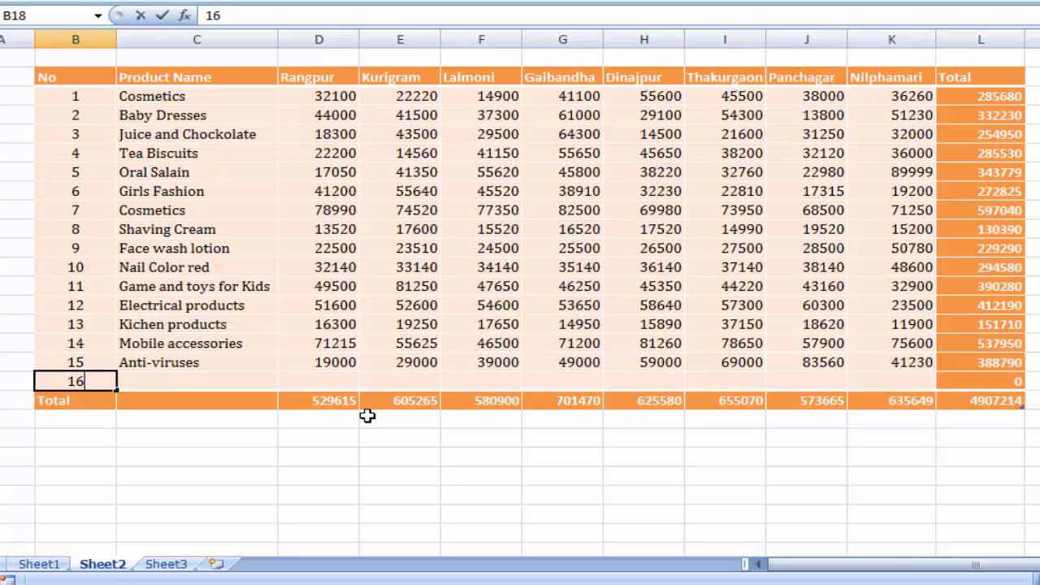
key("Tab")
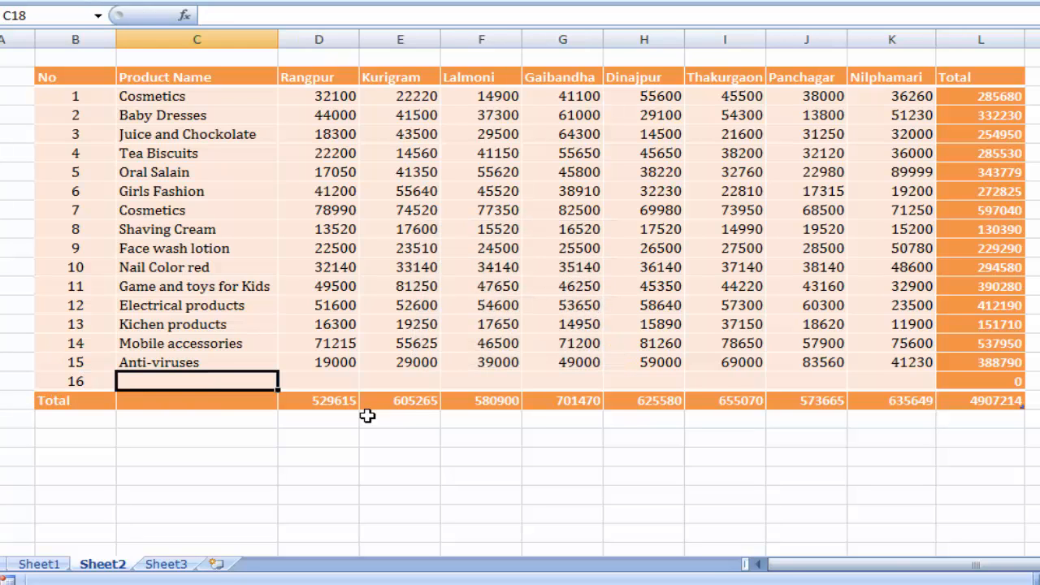
type("Co")
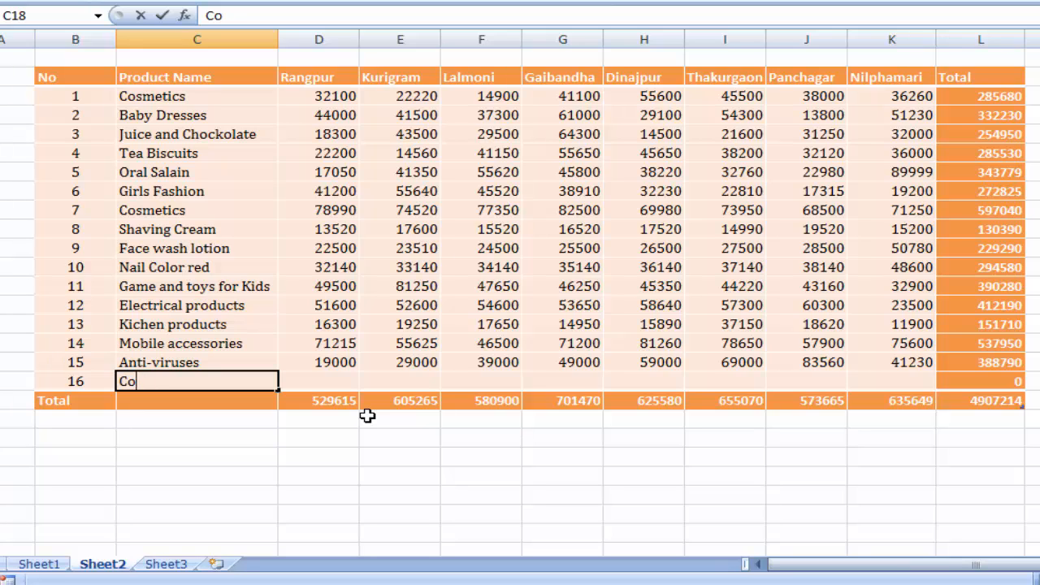
type("m")
key("BackSpace")
key("BackSpace")
key("BackSpace")
type("uter")
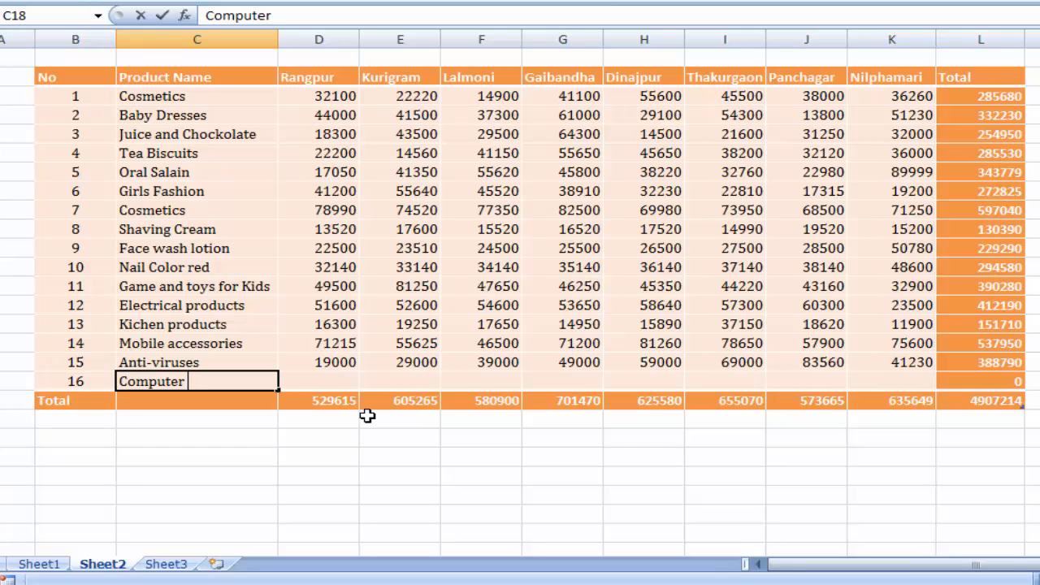
type(" Accessorie")
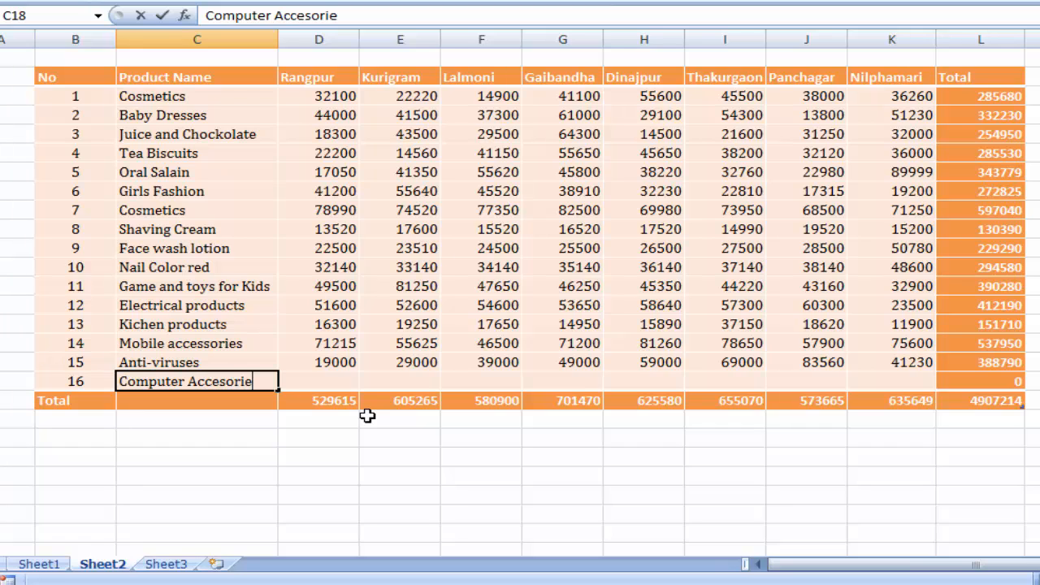
type("s")
- Enter the Computer Accessories figures 20000 for Rangpur, 30000 for Kurigram and 45000 for Lalmoni
left_click(317, 375)
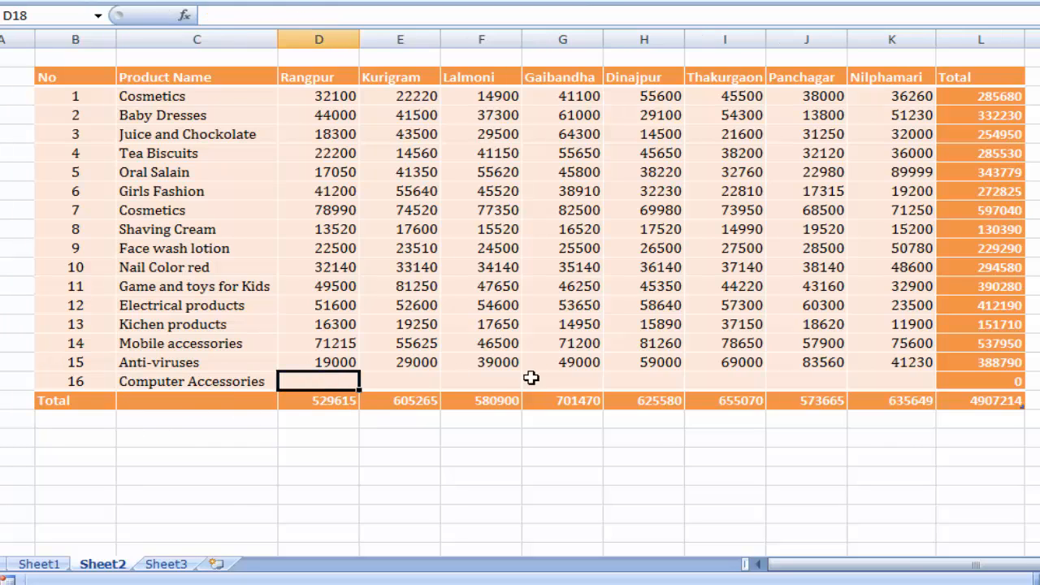
type("20000")
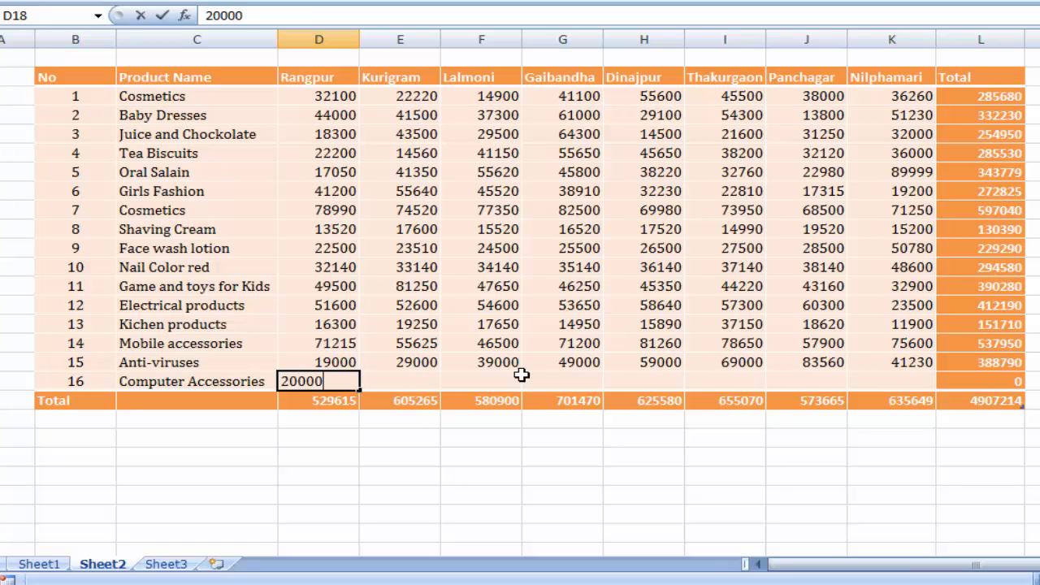
key("Tab")
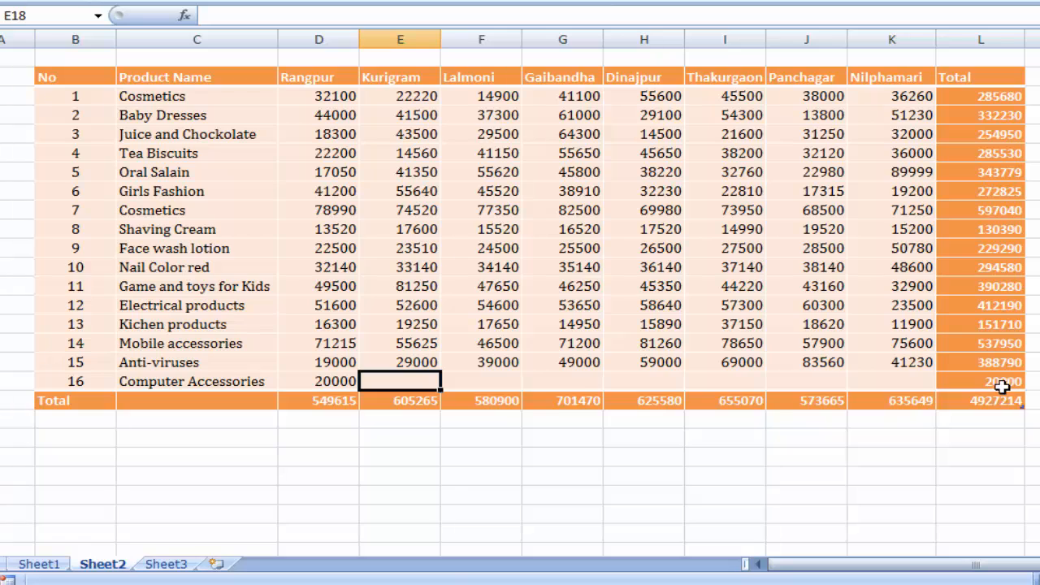
type("3")
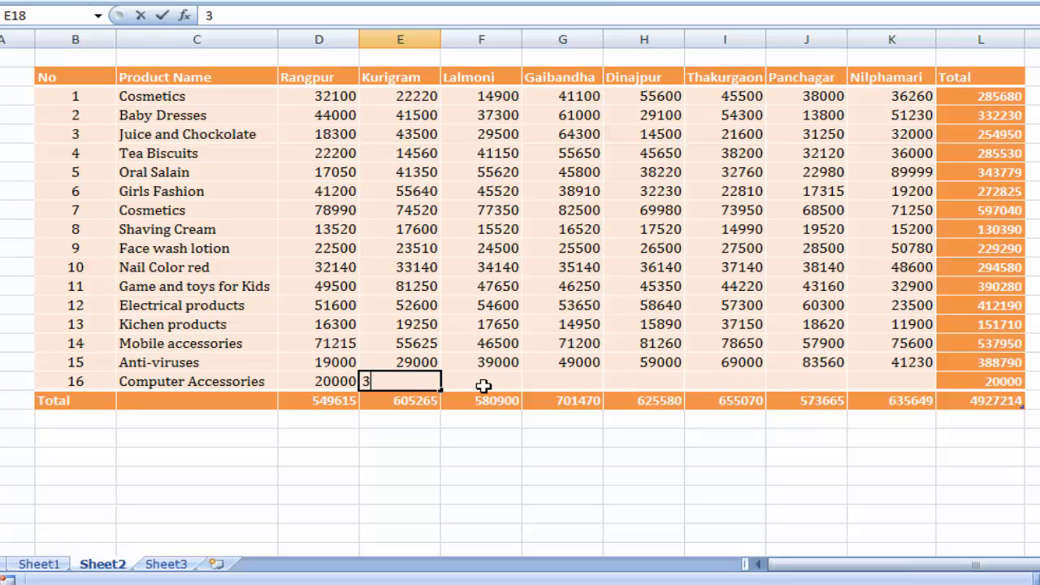
type("0000")
left_click(483, 386)
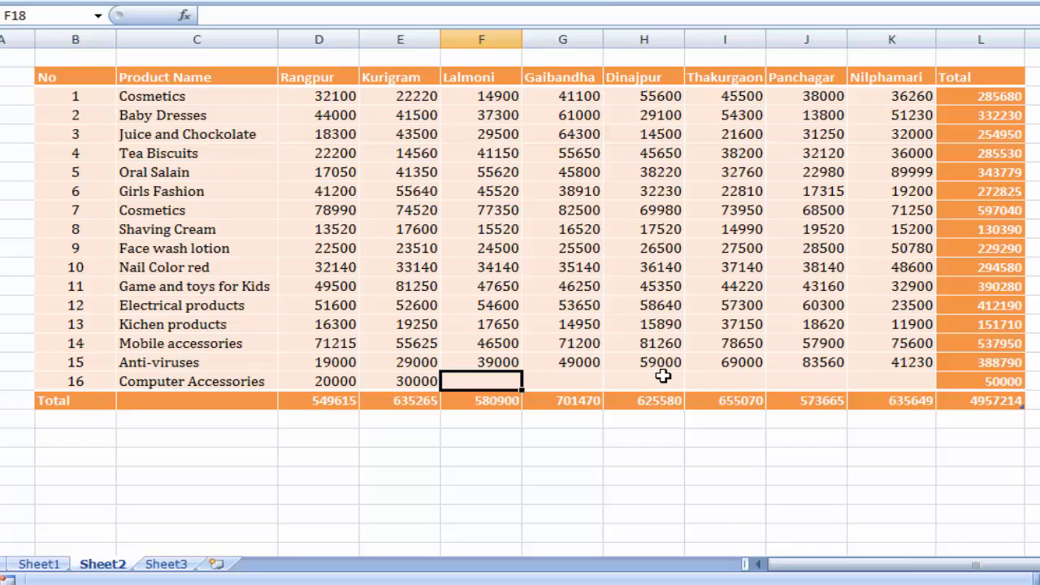
type("45000")
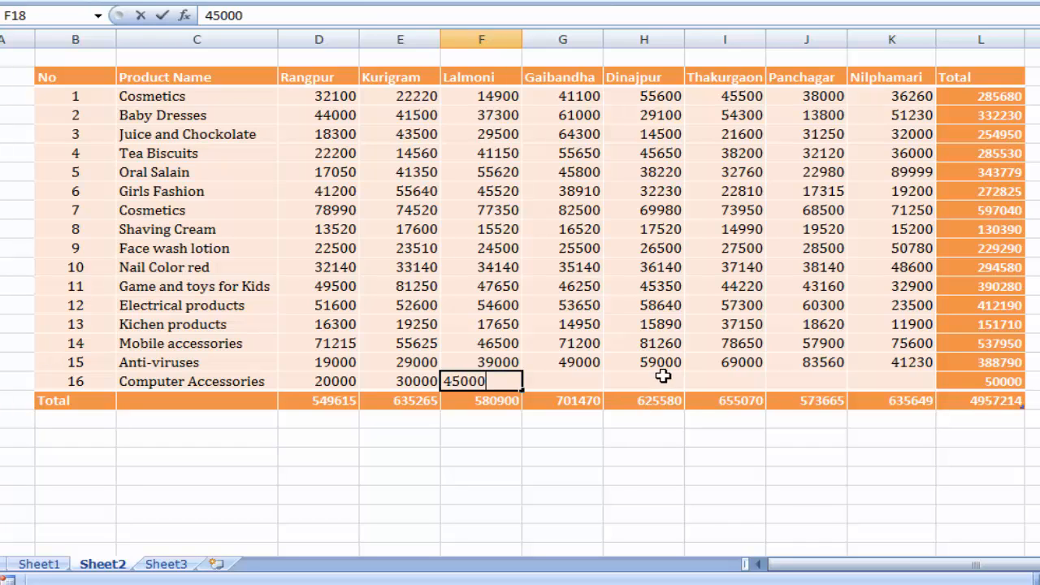
key("Tab")
- Complete the Computer Accessories row with Gaibandha 22000, Dinajpur 24000, Thakurgaon 15000, Panchagar 36000 and Nilphamari 35000
type("2200")
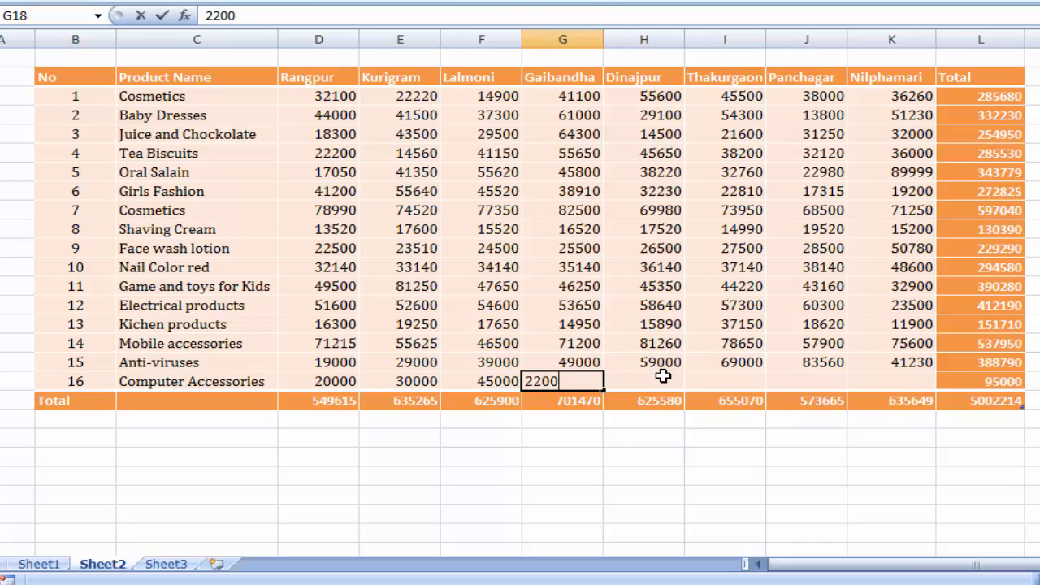
type("0")
key("Tab")
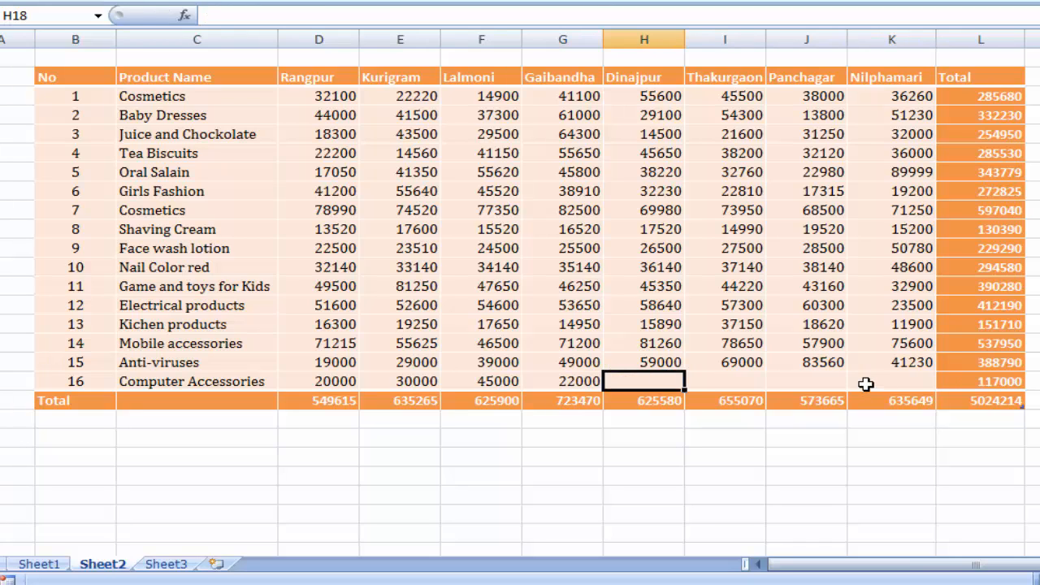
type("24000")
key("Tab")
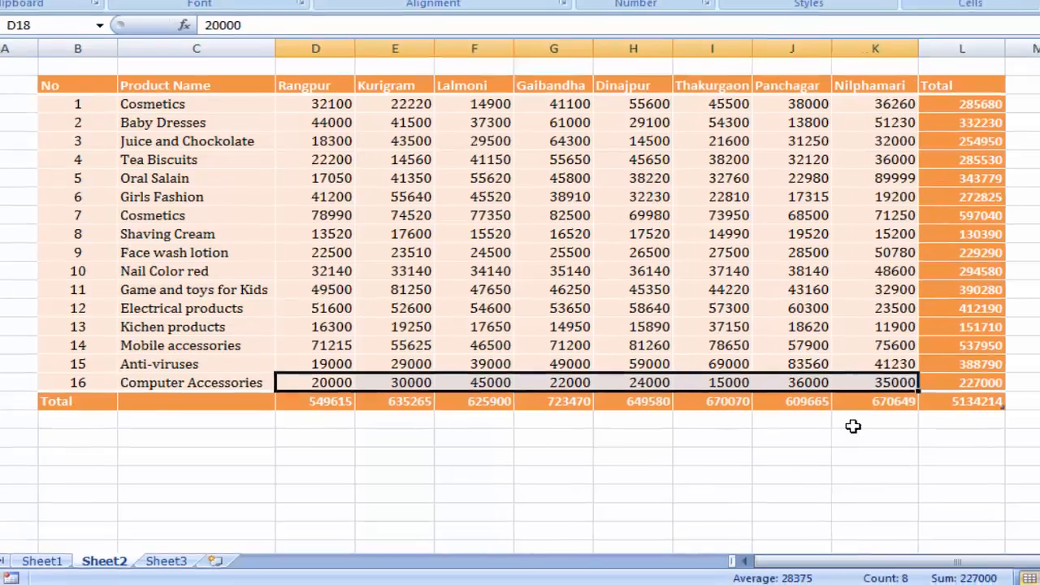
left_click(874, 419)
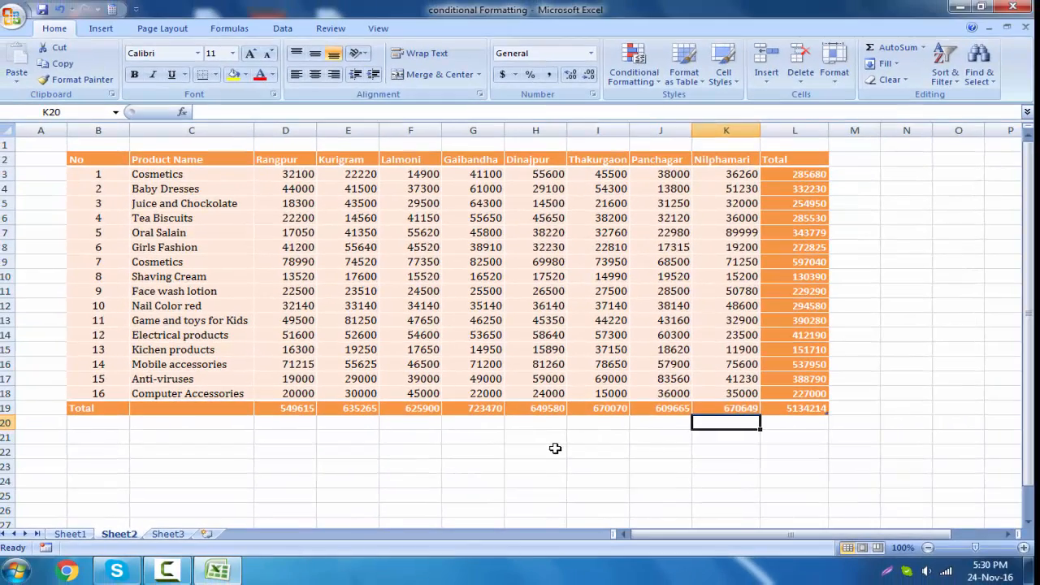
- Format the empty range B21:L26 below the sales table as a table with headers in an orange Medium style
left_click(555, 448)
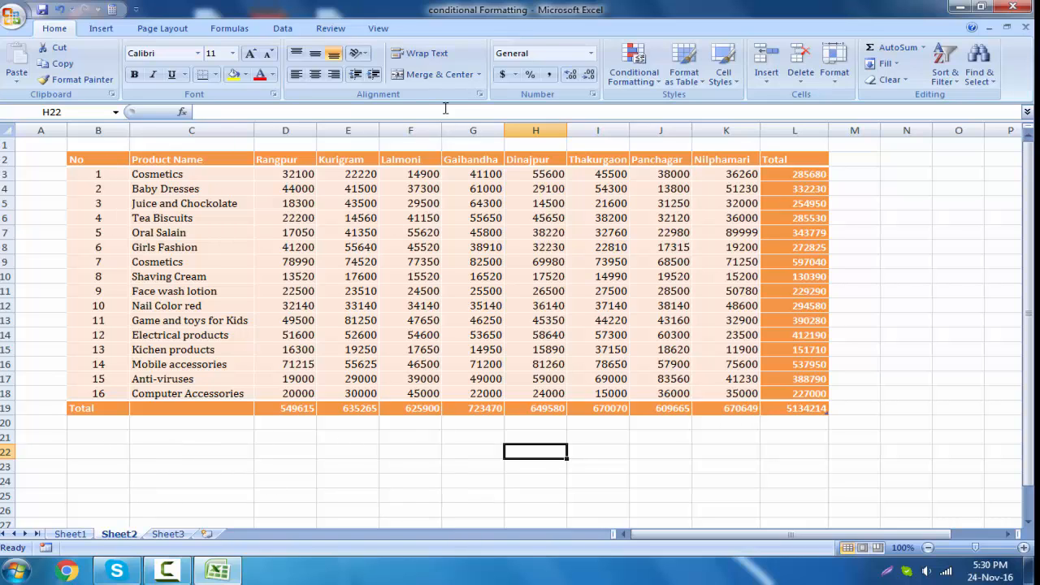
left_click(700, 85)
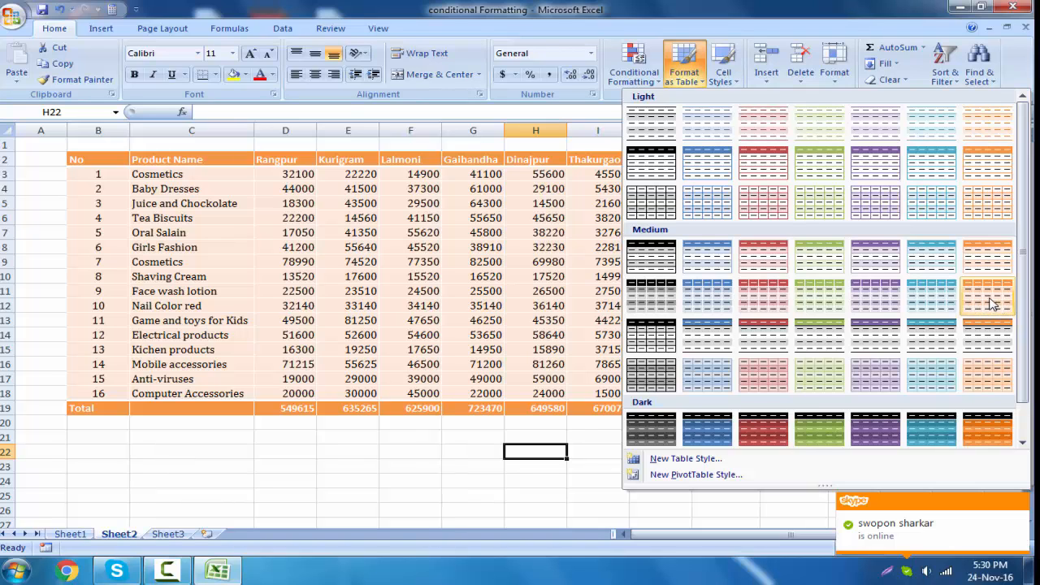
left_click(990, 303)
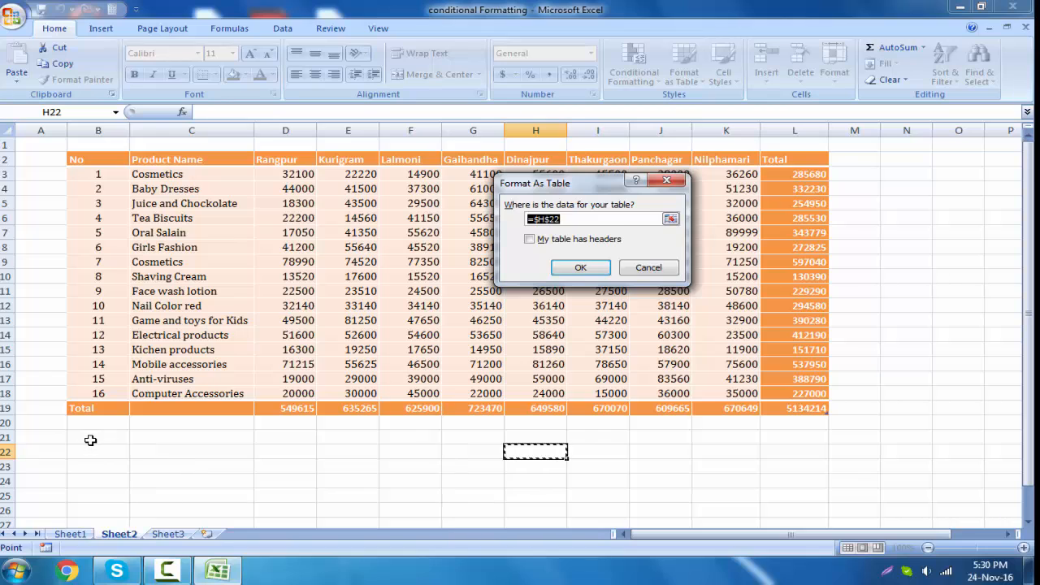
left_click_drag(88, 437, 788, 504)
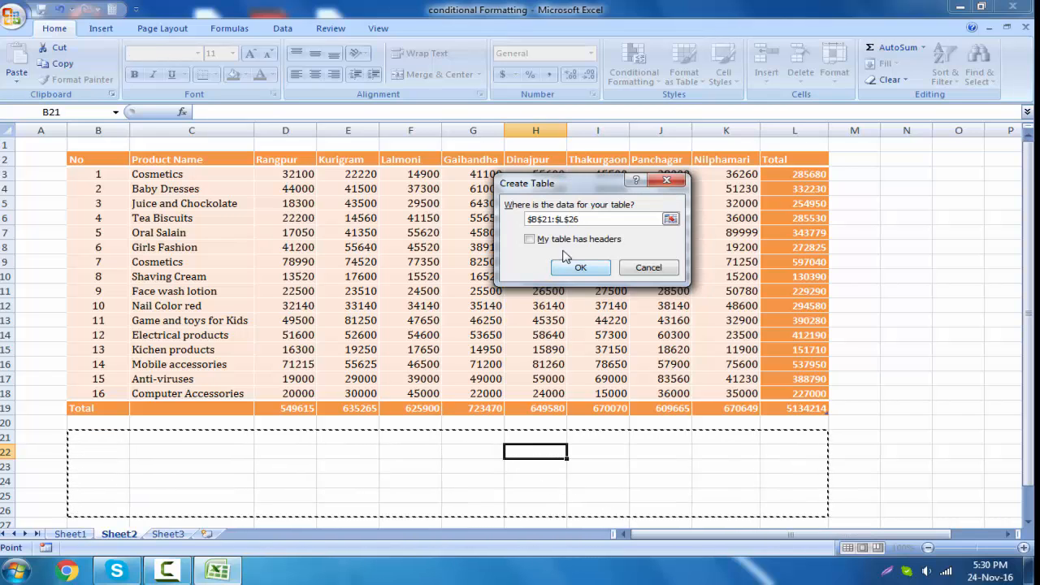
left_click(530, 240)
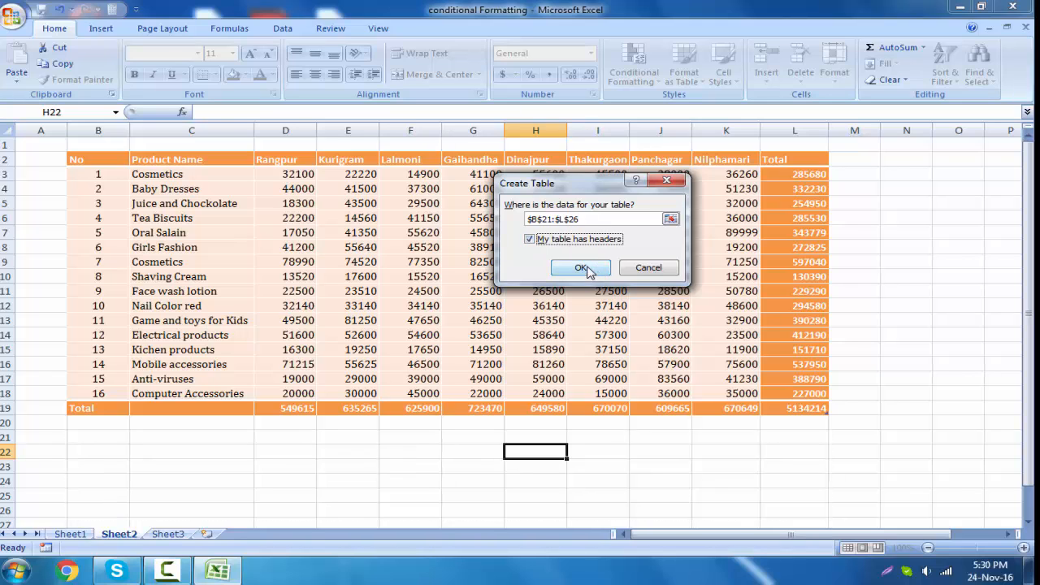
left_click(581, 271)
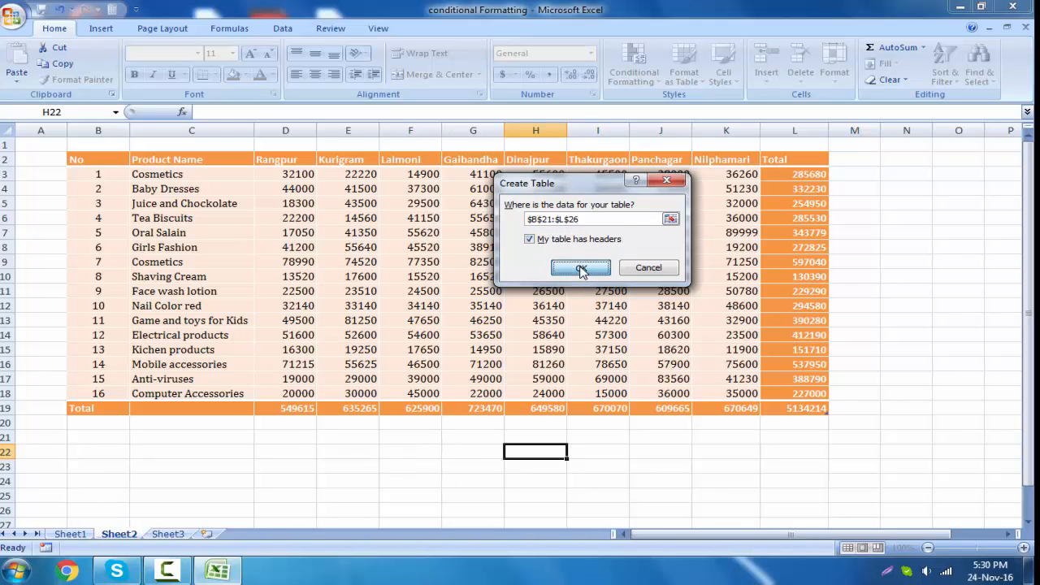
- Remove the filter buttons from the header row of the new empty table
left_click(846, 473)
left_click(339, 481)
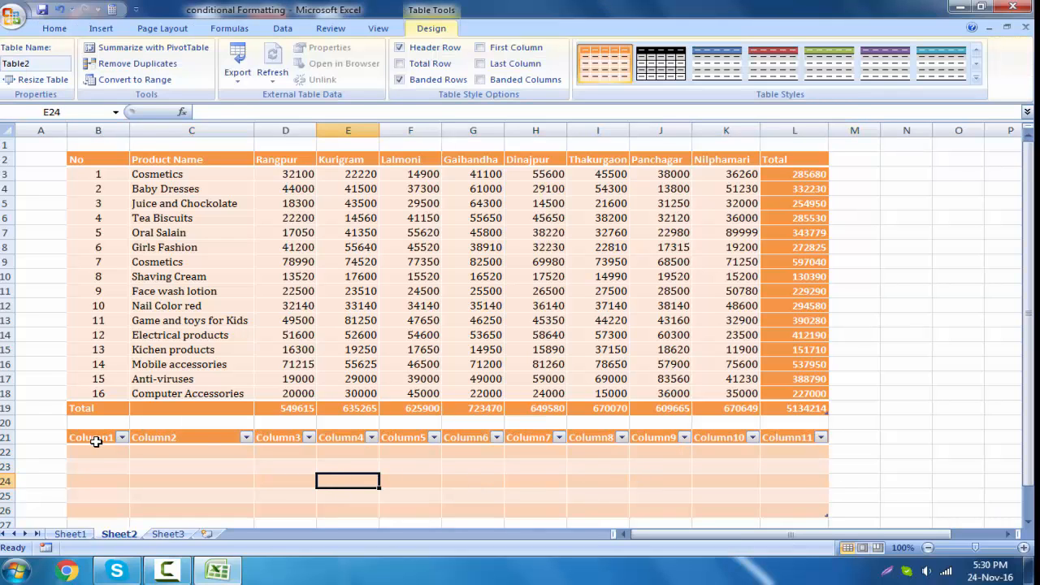
left_click(95, 439)
left_click(733, 443)
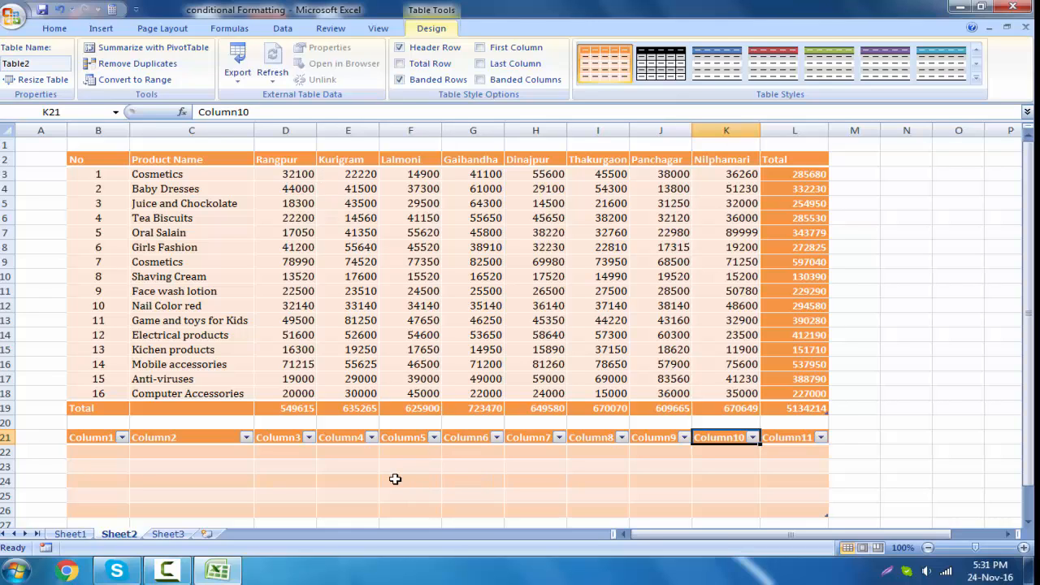
left_click(395, 479)
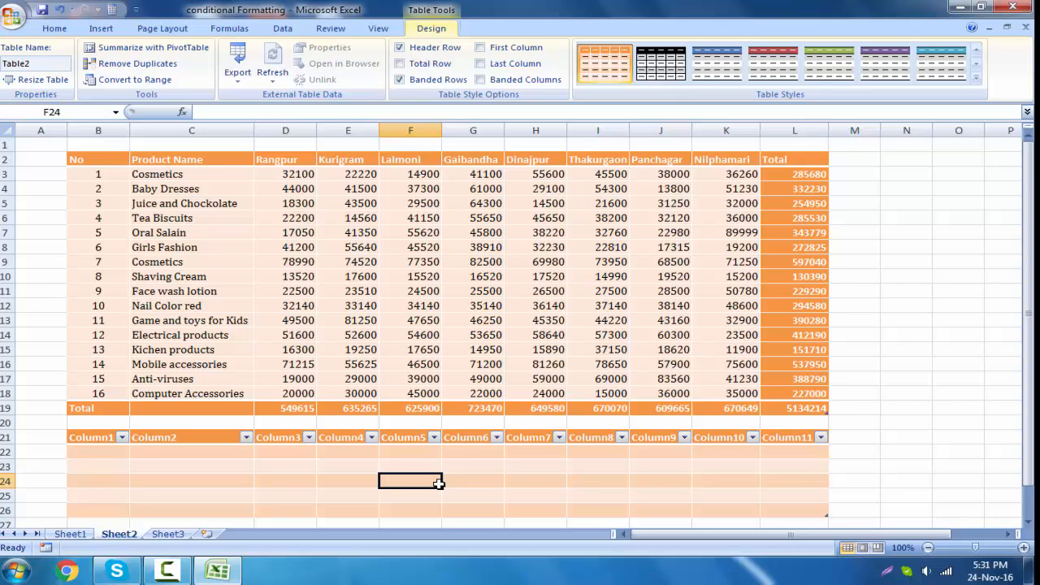
key("ctrl+shift+l")
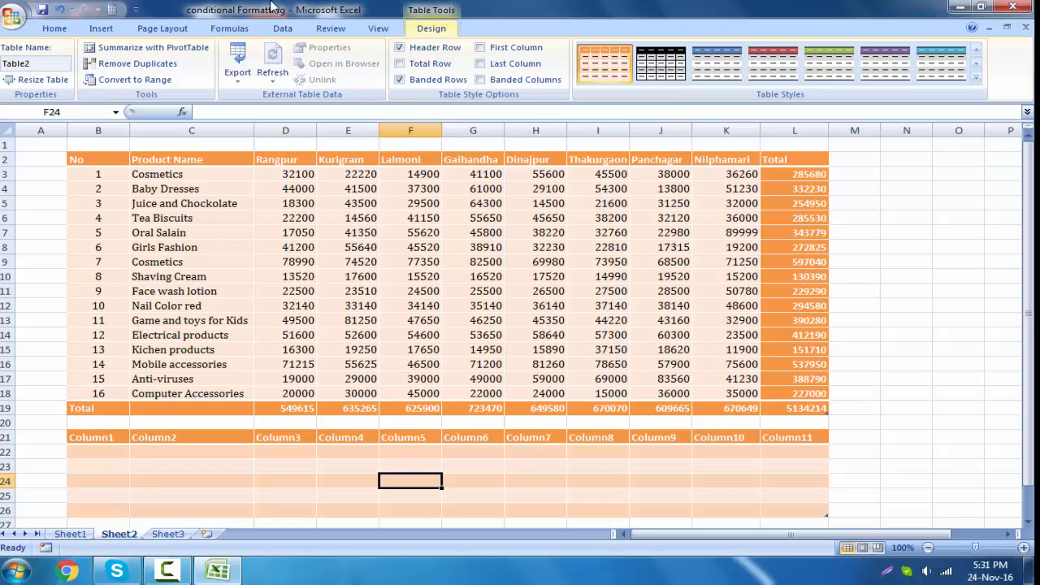
left_click(290, 34)
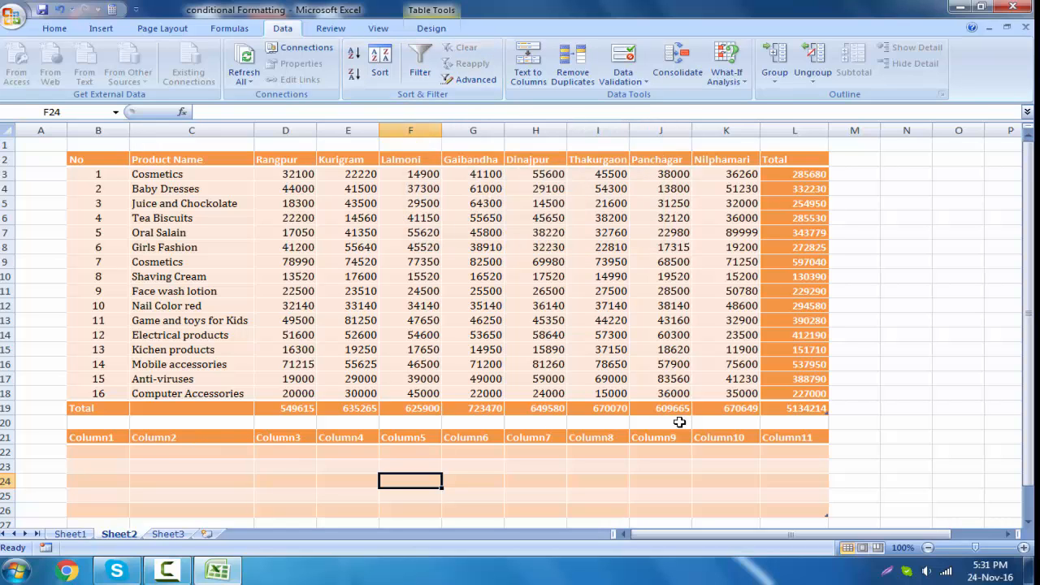
left_click(431, 29)
left_click(500, 480)
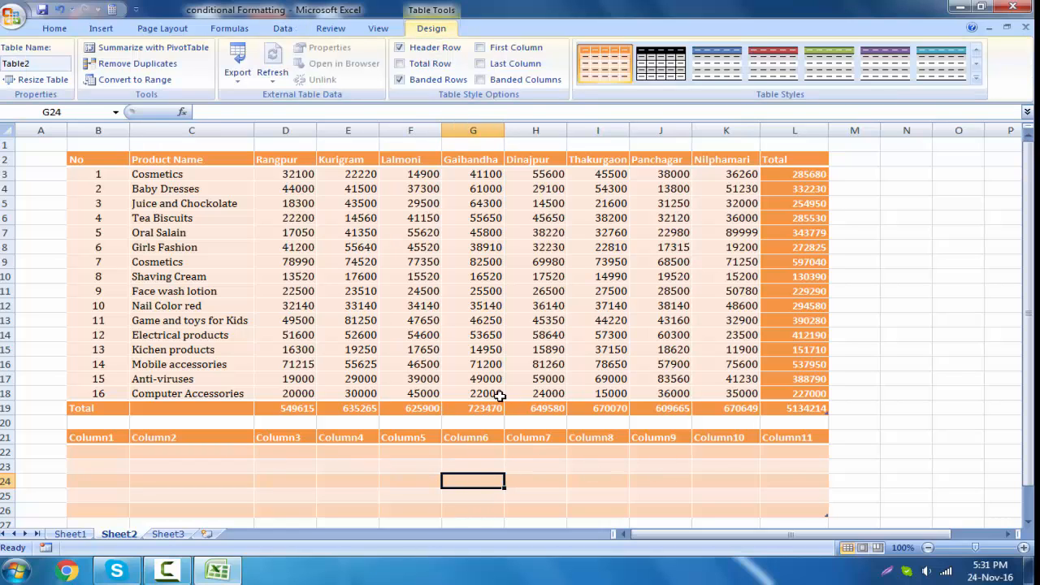
- Add an empty table row below the Computer Accessories row from its last cell and undo the addition
left_click(112, 393)
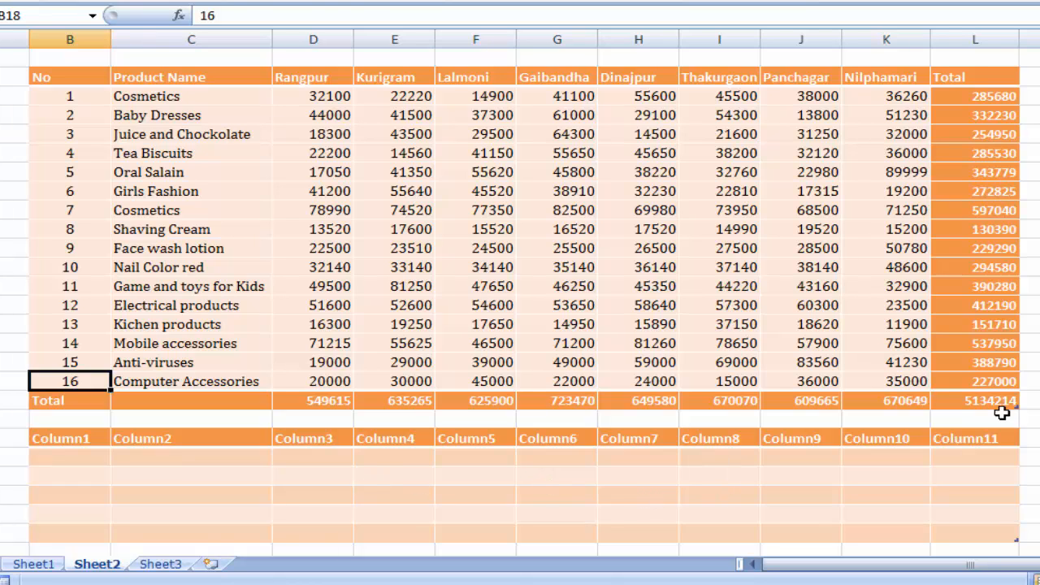
left_click(969, 381)
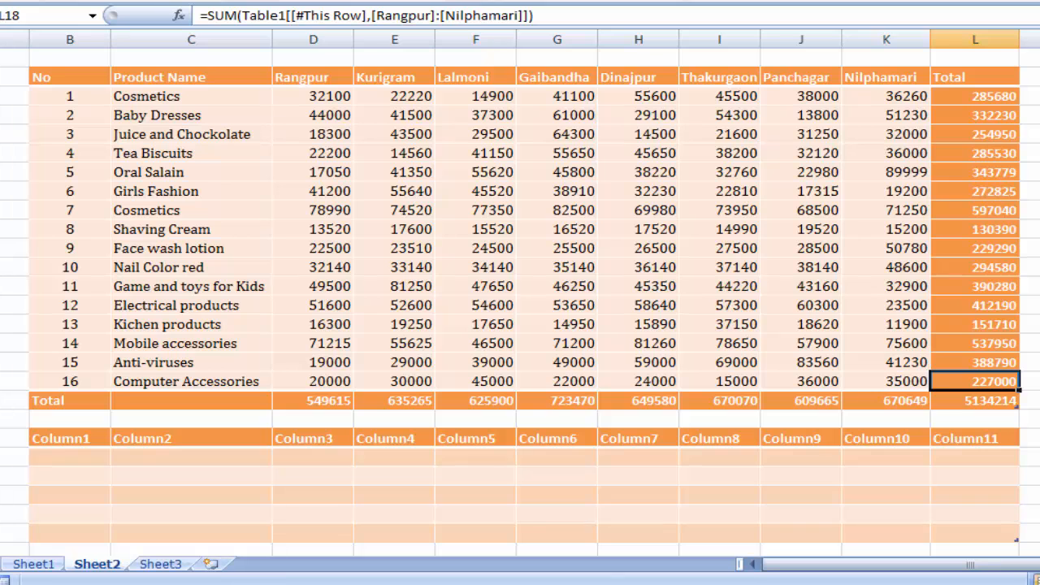
key("Tab")
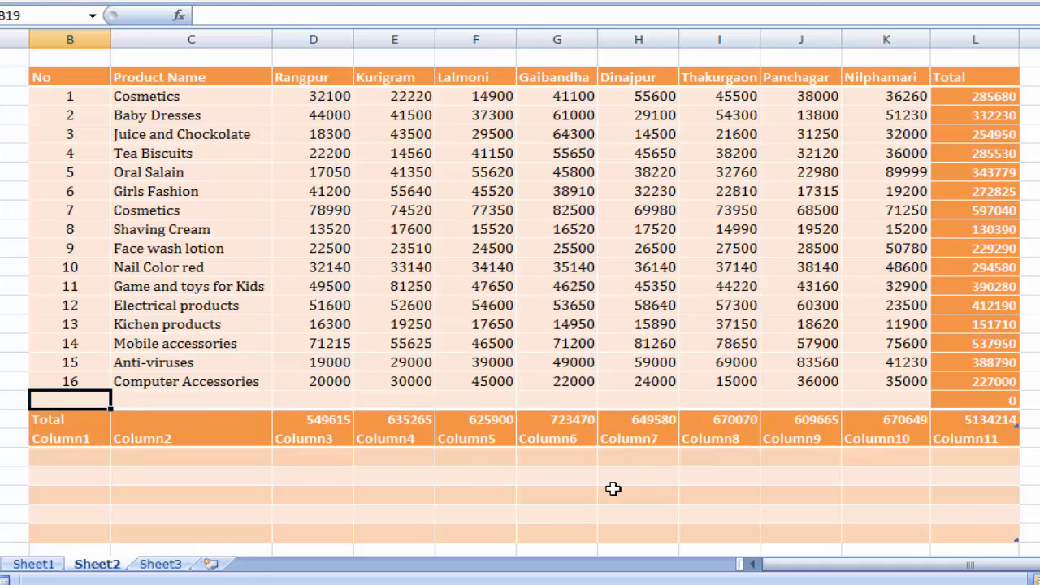
key("ctrl+z")
- Enter "Blank Row" in cell B20, the first cell of the empty row between the two tables
left_click_drag(73, 424, 968, 418)
left_click(1029, 399)
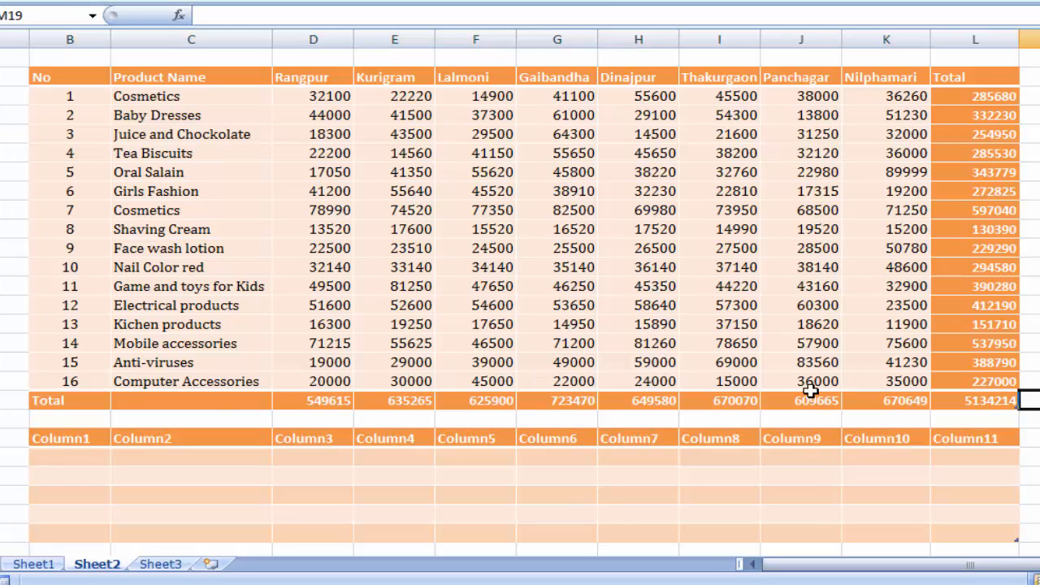
left_click(199, 420)
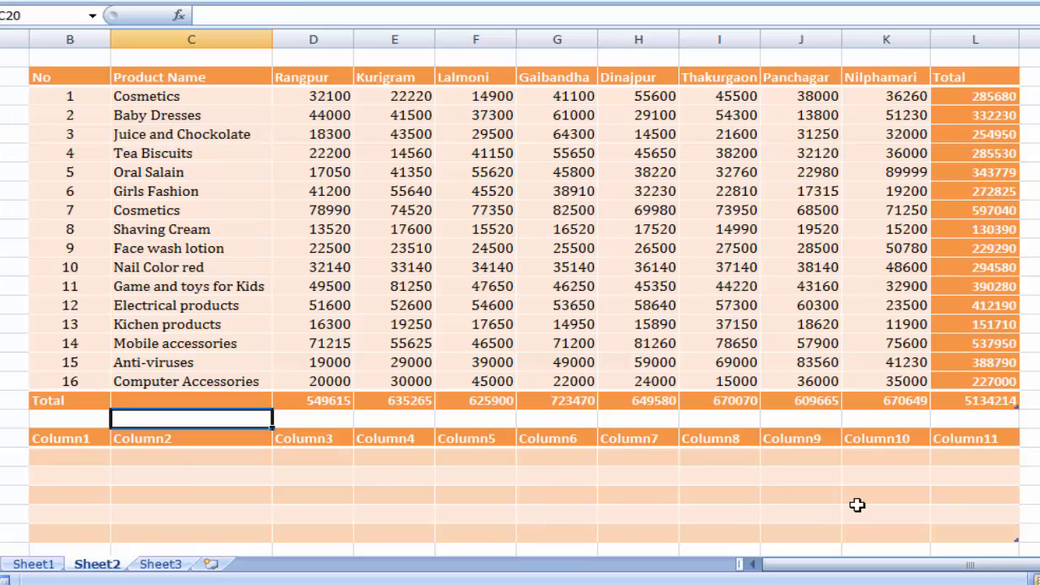
left_click_drag(79, 420, 988, 424)
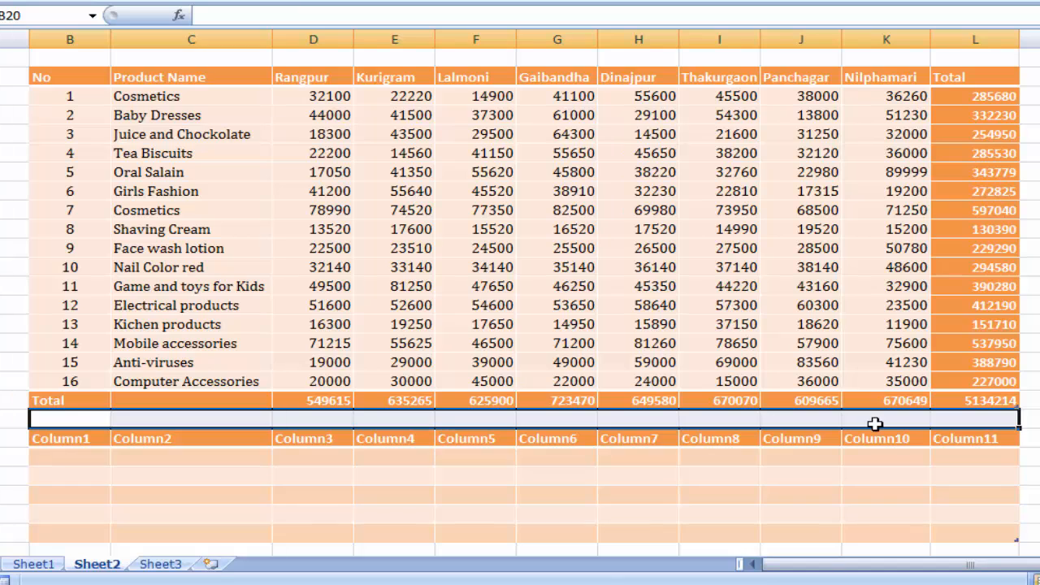
left_click(88, 421)
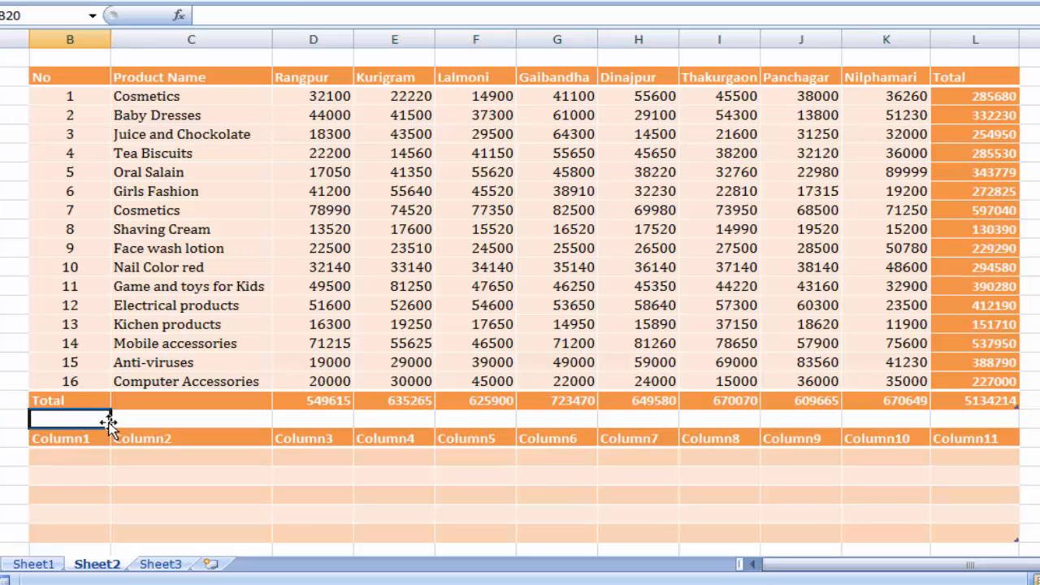
type("Blank Row")
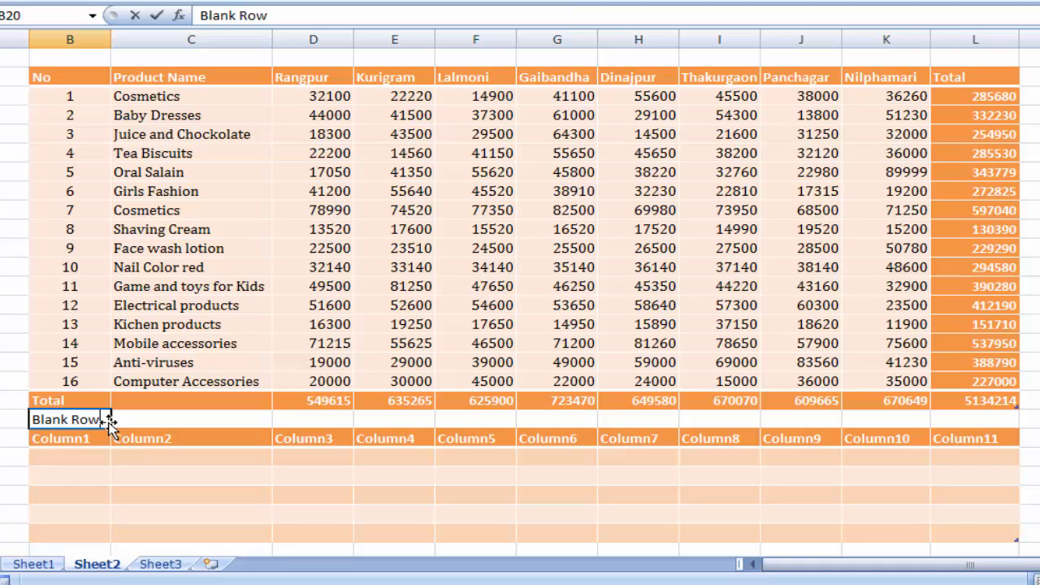
left_click(175, 418)
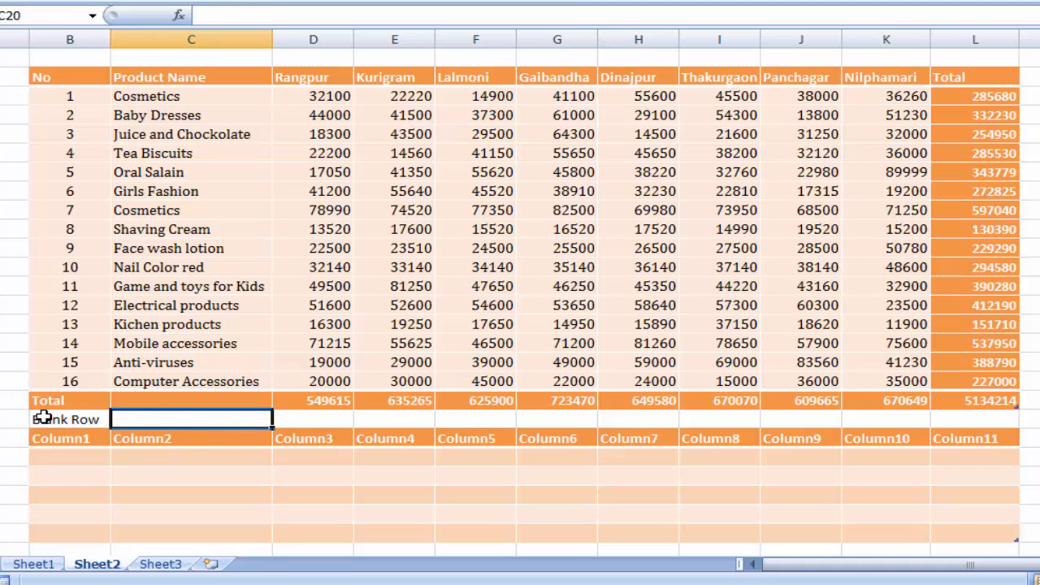
- Extend the sales table below the Computer Accessories row with four empty table rows, starting from its last cell L18
left_click(972, 383)
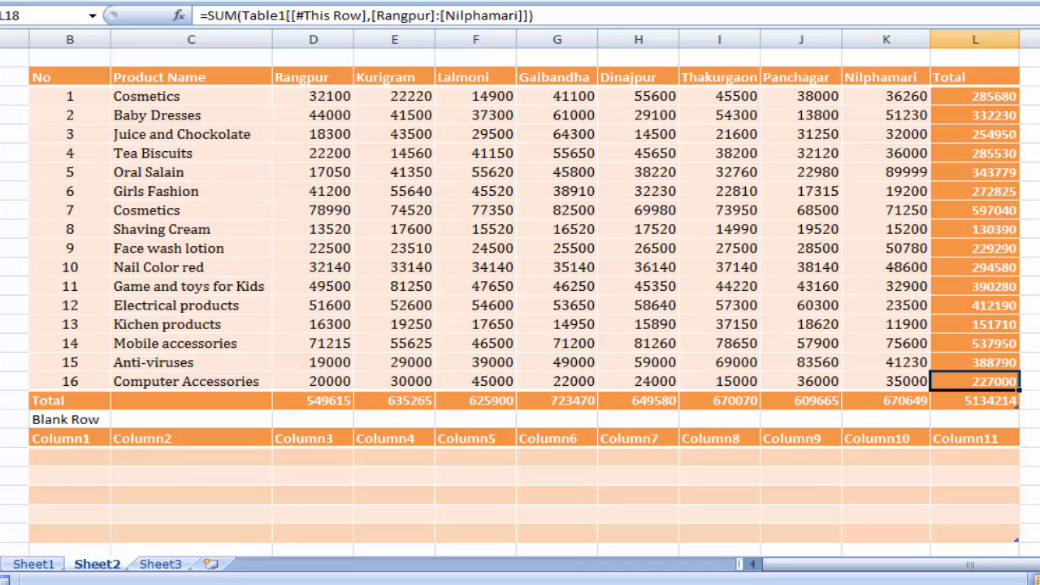
key("Tab")
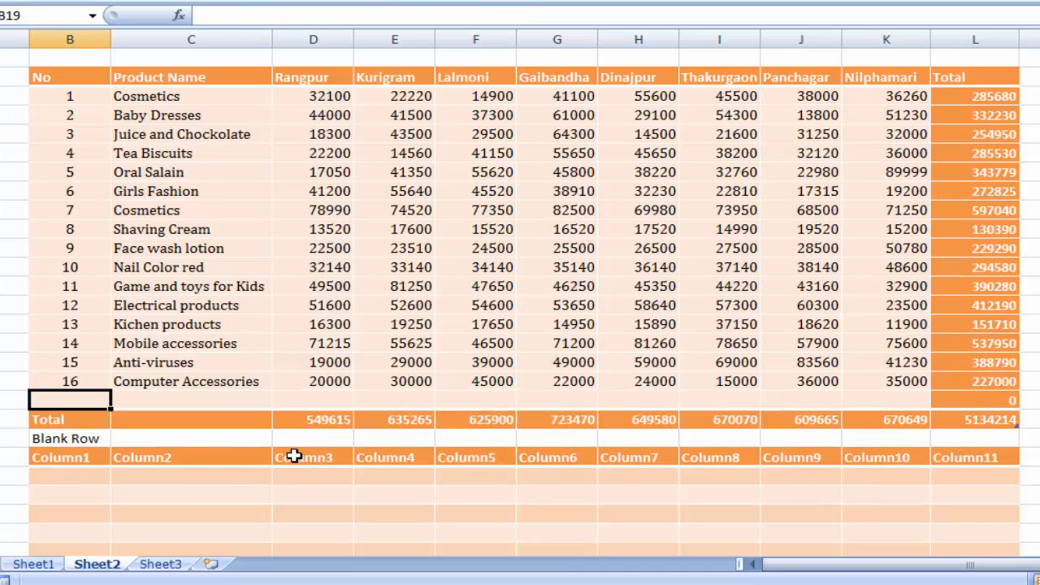
key("Tab")
key("Tab")
key("Tab")
key("Tab")
key("Tab")
key("Tab")
key("Tab")
key("Tab")
key("Tab")
key("Tab")
key("Tab")
key("Tab")
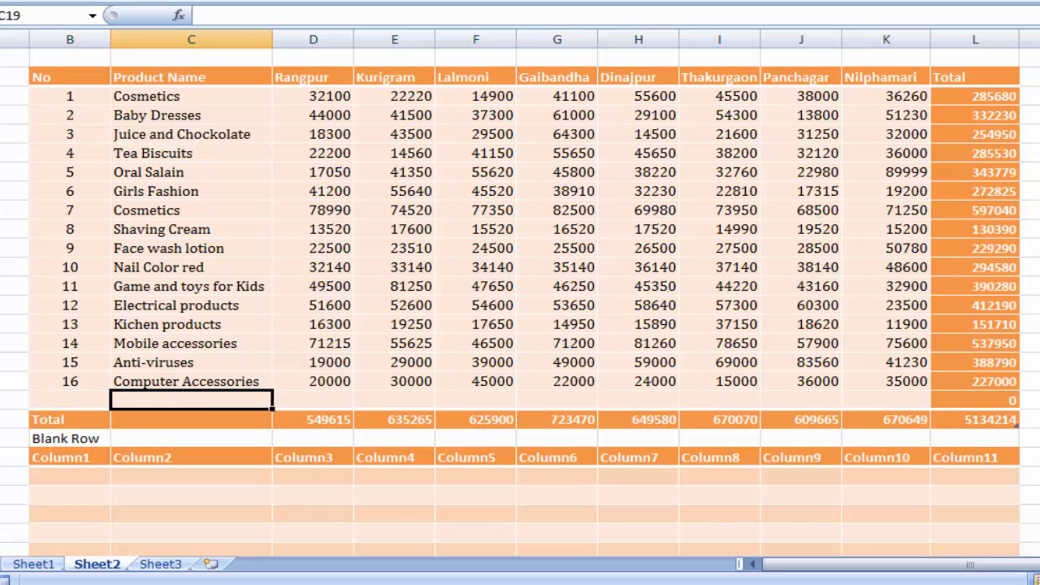
key("Tab")
key("Tab")
key("Tab")
key("Tab")
key("Tab")
key("Tab")
key("Tab")
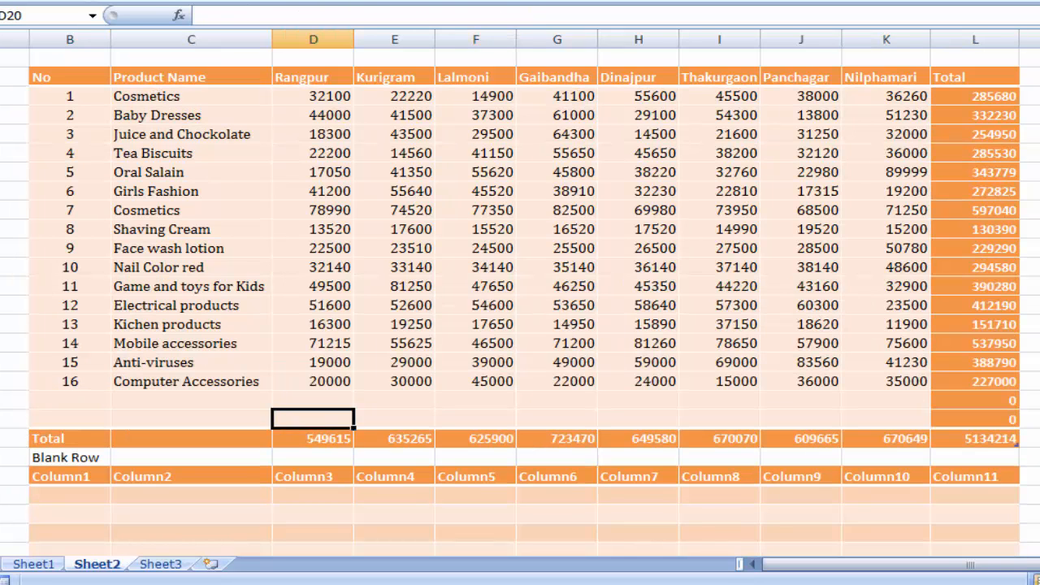
key("Tab")
key("Tab")
key("Tab")
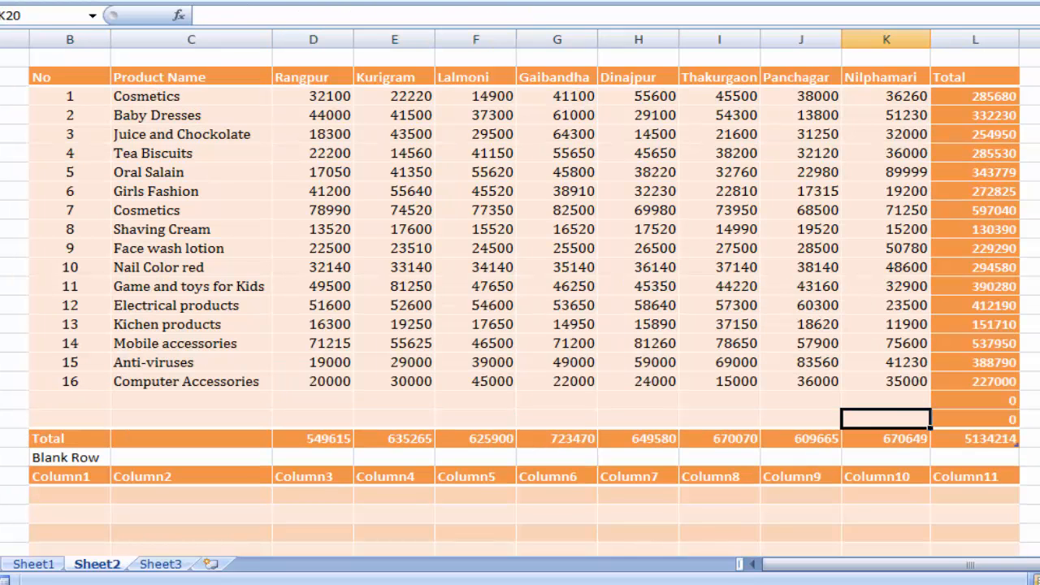
key("Tab")
key("Tab")
key("Tab")
key("Tab")
key("Tab")
key("Tab")
key("Tab")
key("Tab")
key("Tab")
key("Tab")
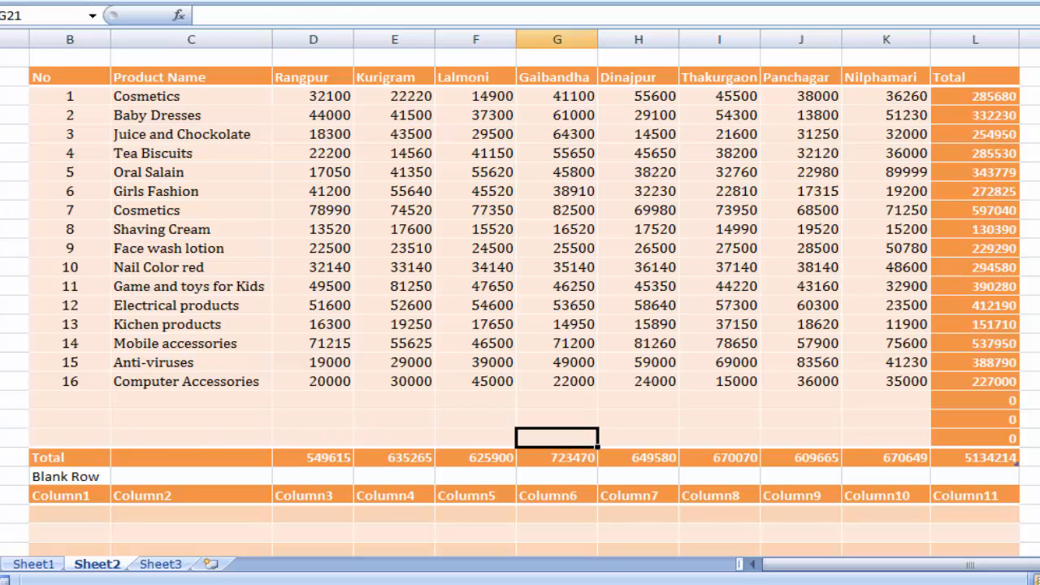
key("Tab")
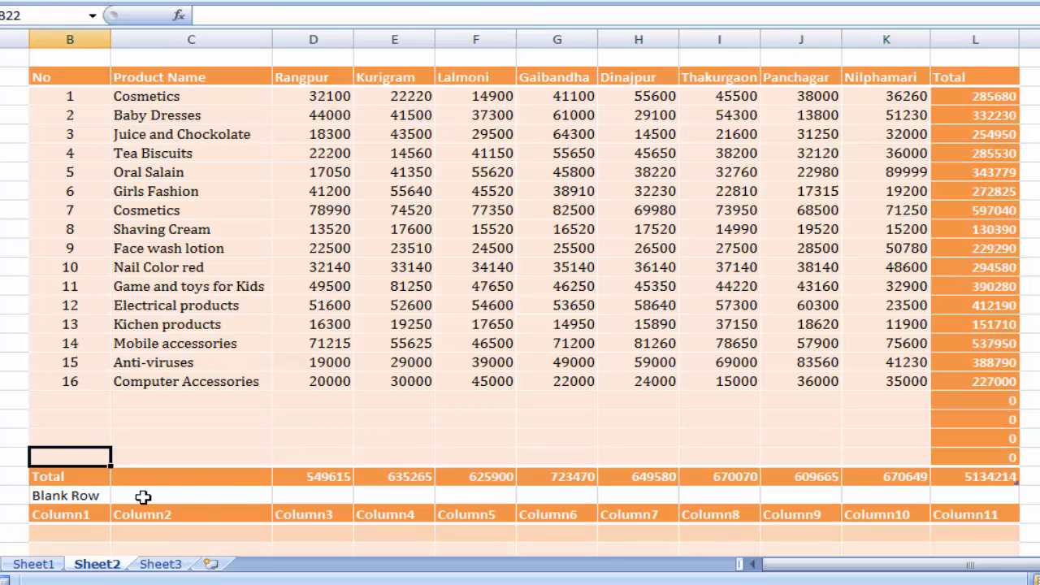
- Examine the spacer row labelled "Blank Row" and the empty second table below the extended sales table
left_click_drag(117, 498, 461, 500)
left_click(461, 500)
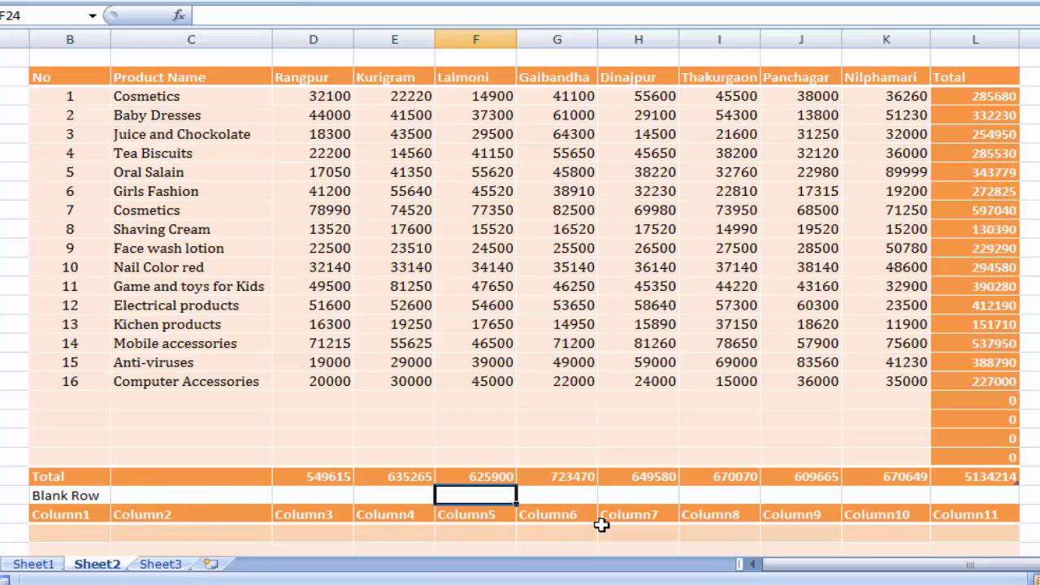
scroll(777, 461, "down", 3)
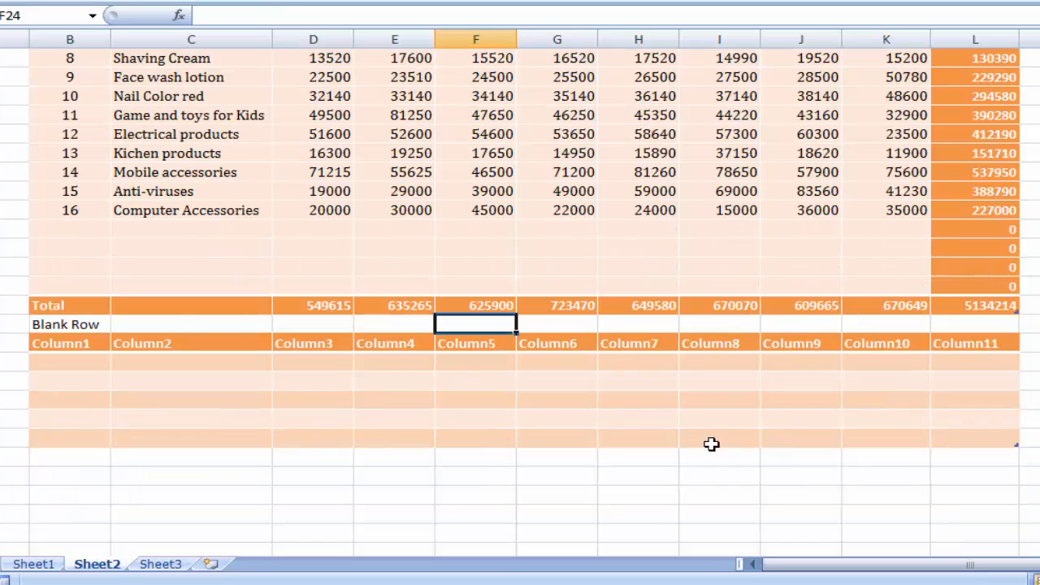
left_click(100, 326)
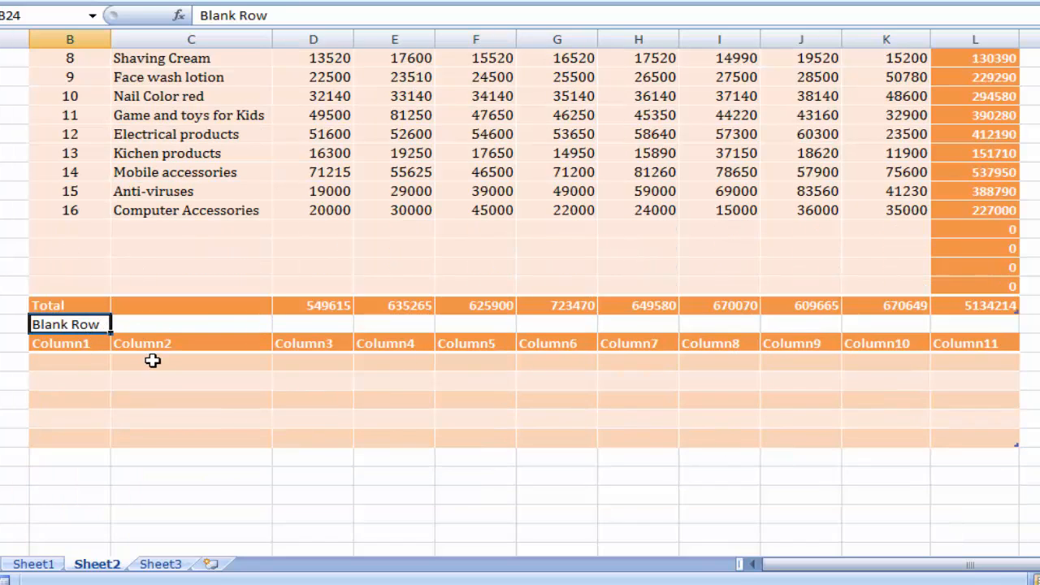
left_click(162, 327)
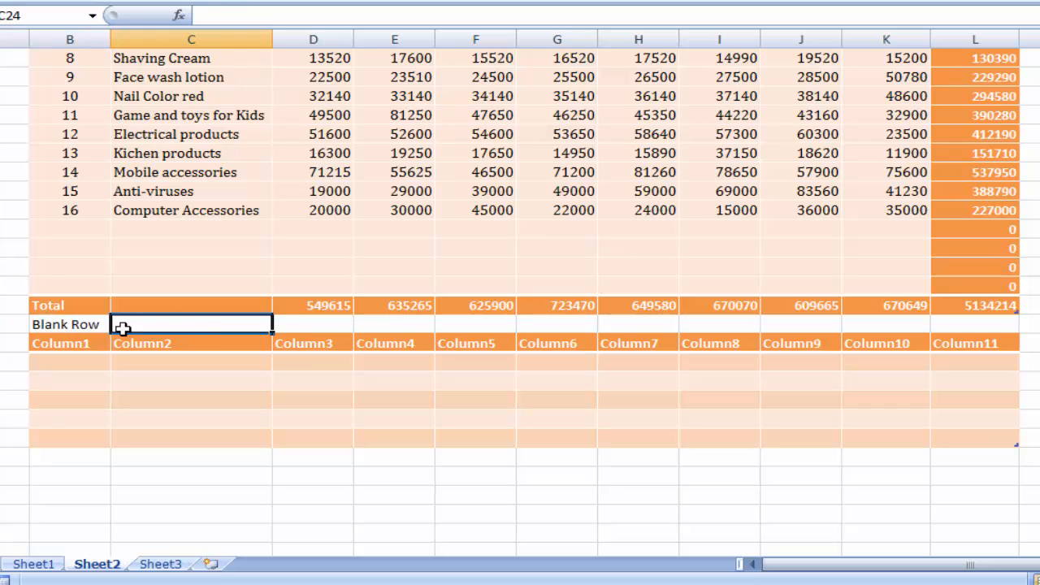
left_click(73, 325)
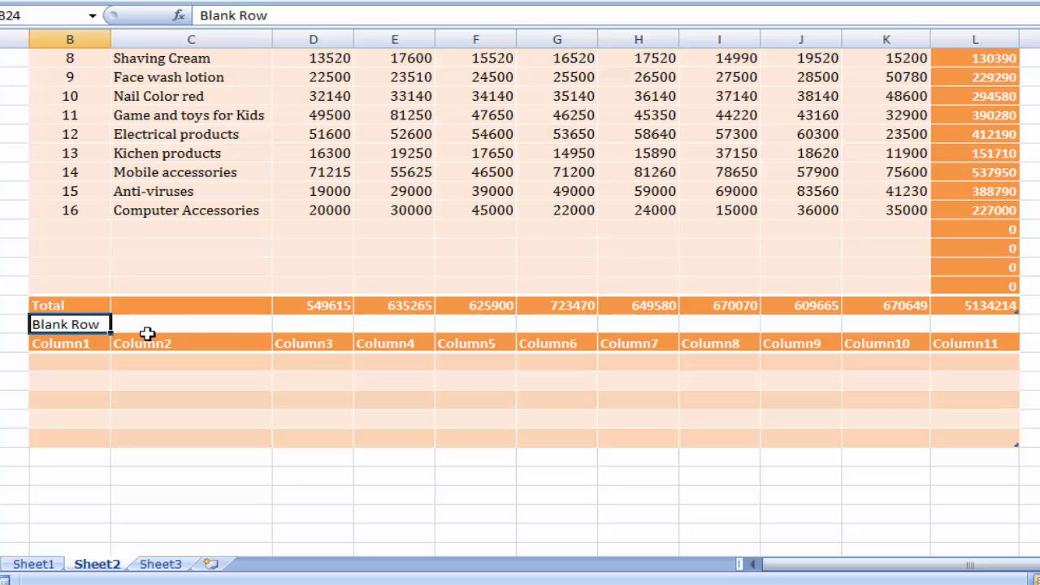
left_click(227, 325)
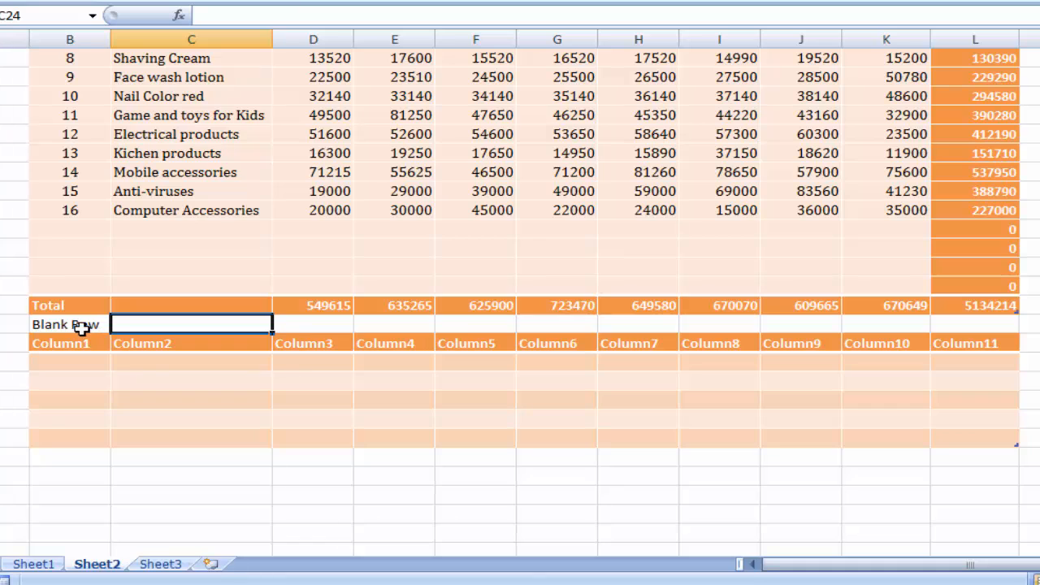
- Set the font colour of the "Blank Row" text in cell B24 to white
left_click(89, 324)
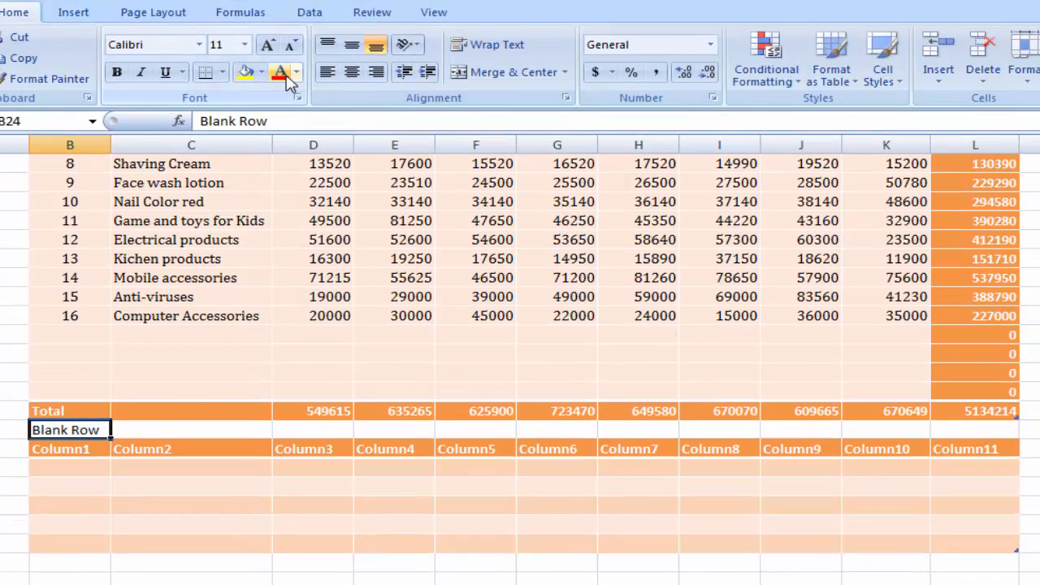
left_click(298, 72)
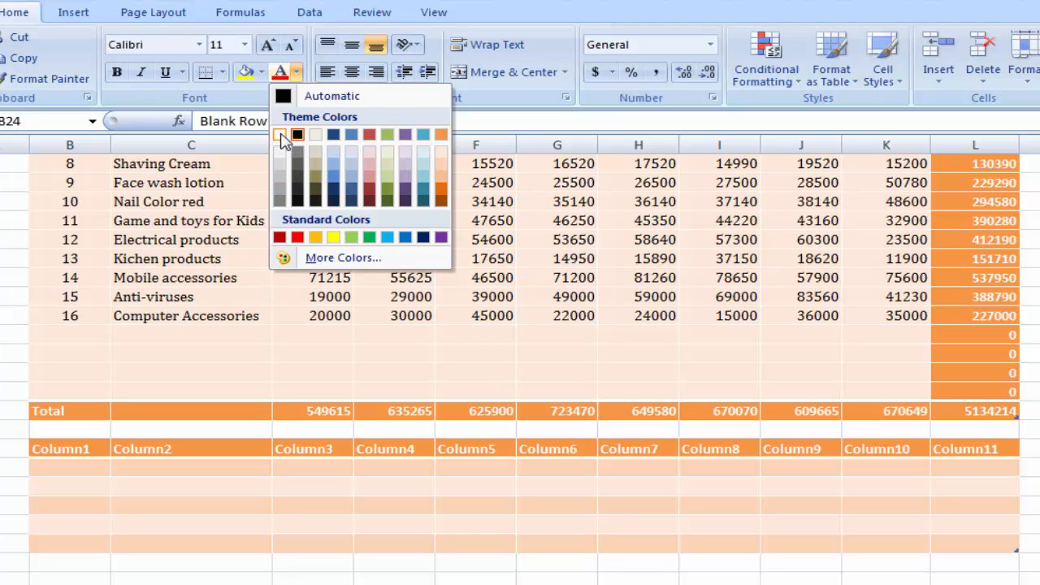
left_click(185, 435)
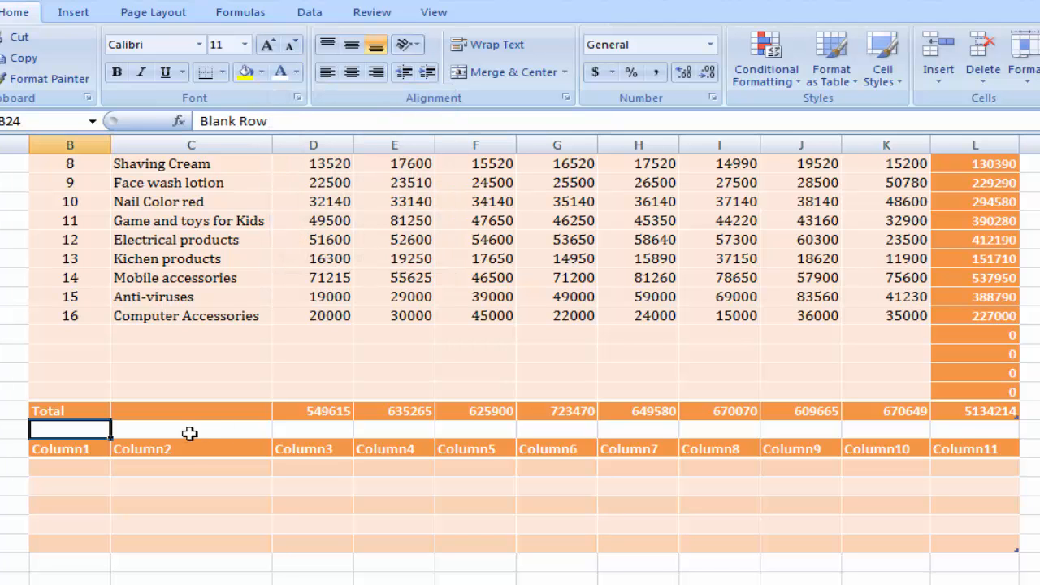
left_click(192, 430)
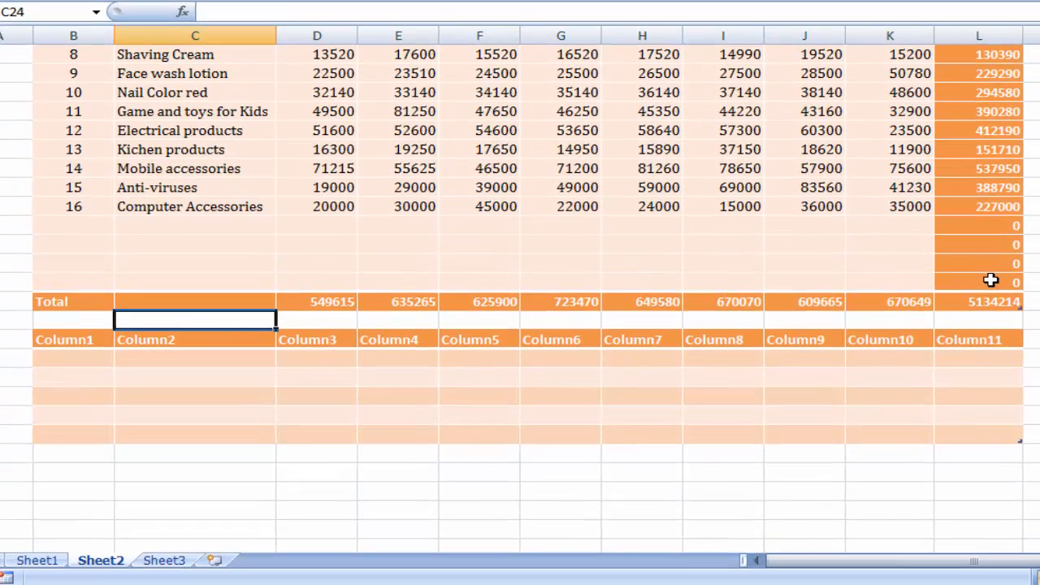
- Extend the sales table with six more empty rows from its last body cell L22 and check the table below
left_click(972, 396)
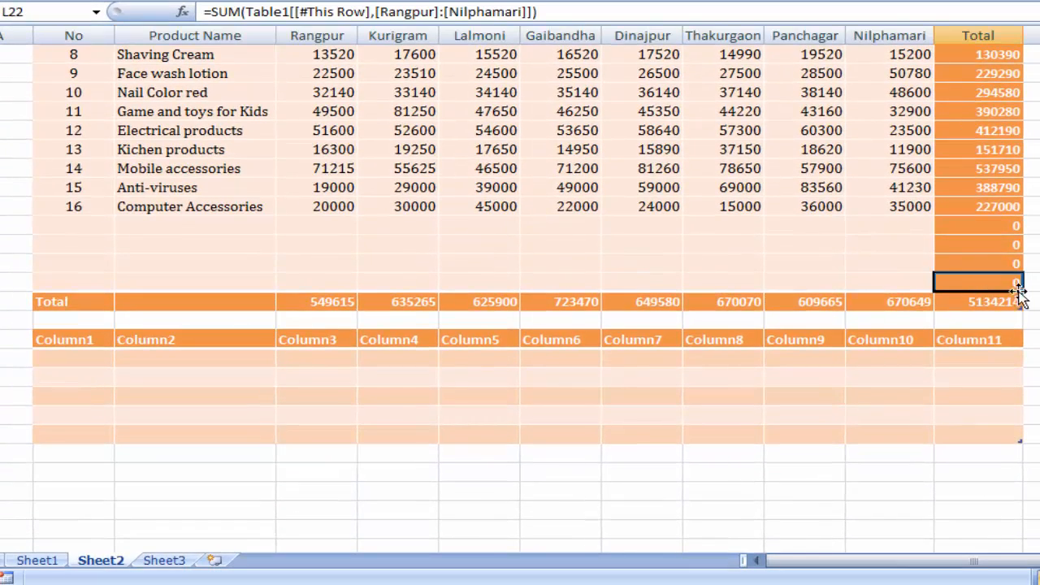
key("Tab")
key("Tab")
key("Tab")
key("Tab")
key("Tab")
key("Tab")
key("Tab")
key("Tab")
key("Tab")
key("Tab")
key("Tab")
key("Tab")
key("Tab")
key("Tab")
key("Tab")
key("Tab")
key("Tab")
key("Tab")
key("Tab")
key("Tab")
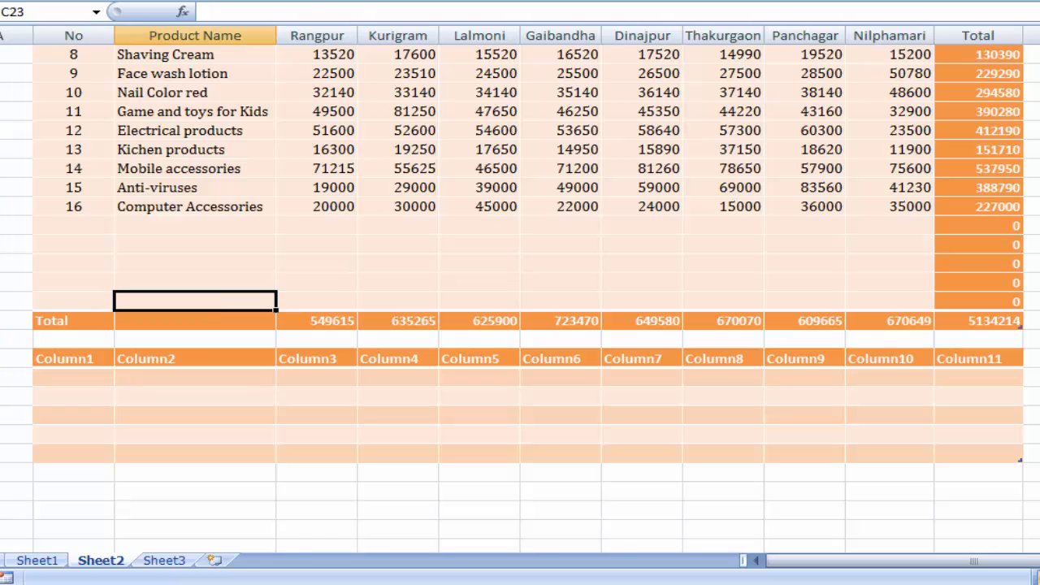
key("Tab")
key("Tab")
key("Tab")
key("Tab")
key("Tab")
key("Tab")
key("Tab")
key("Tab")
key("Tab")
key("Tab")
key("Tab")
key("Tab")
key("Tab")
key("Tab")
key("Tab")
key("Tab")
key("Tab")
key("Tab")
key("Tab")
key("Tab")
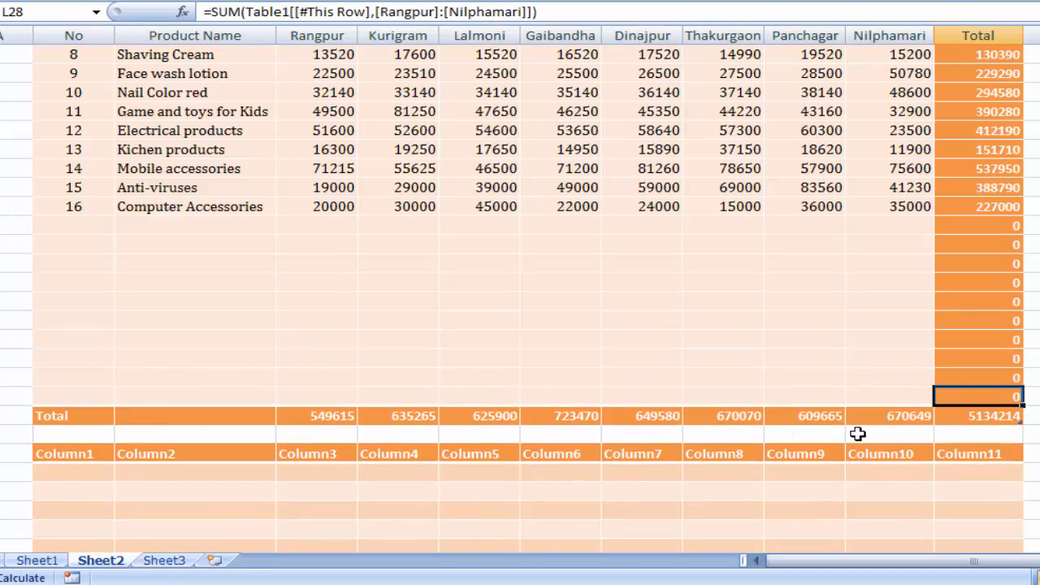
left_click(948, 438)
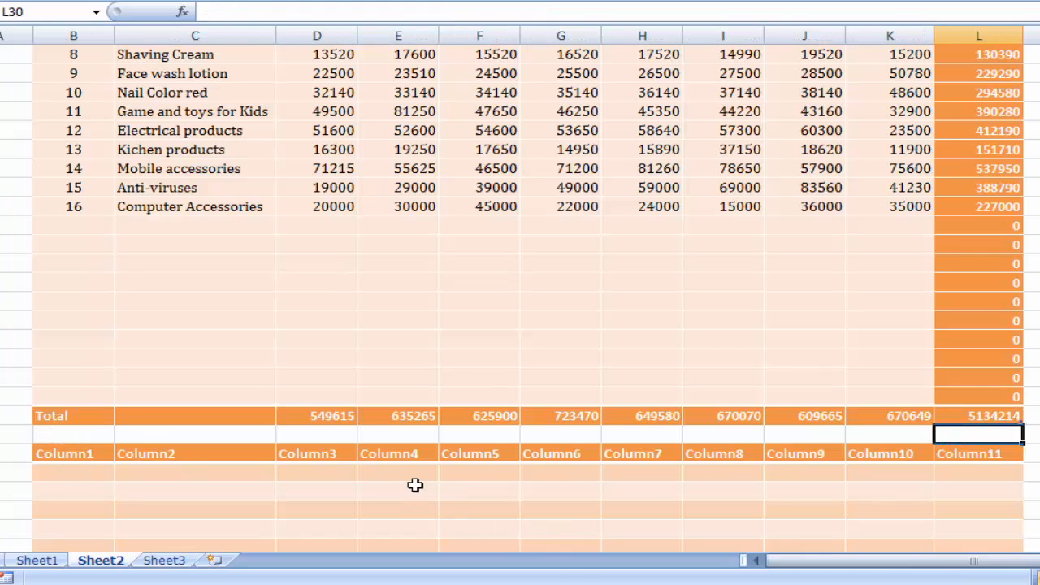
scroll(413, 486, "down", 2)
scroll(620, 418, "up", 2)
- Delete all the empty table rows between the Computer Accessories row and the Total row
left_click_drag(82, 227, 76, 394)
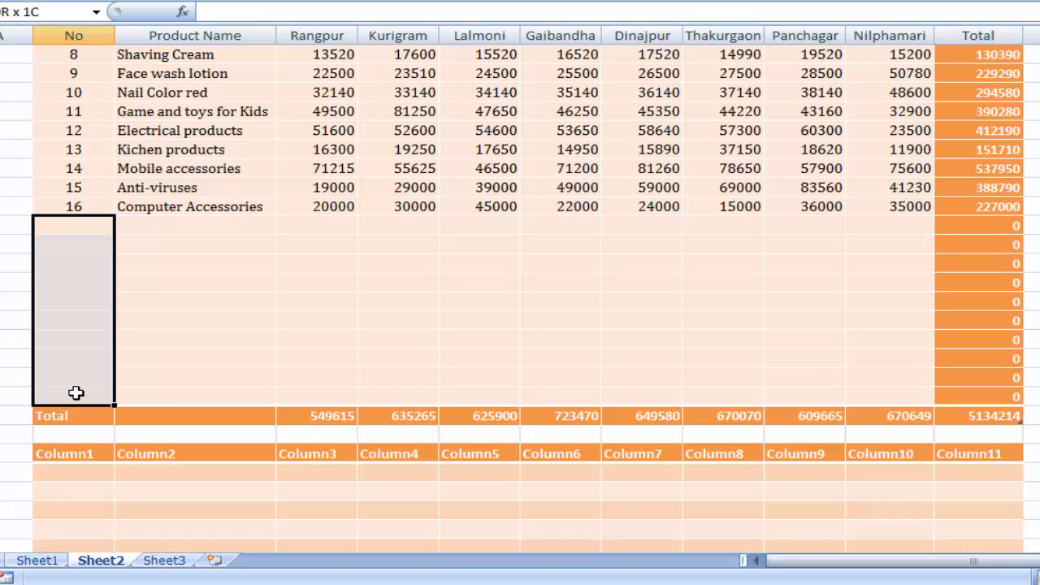
right_click(89, 261)
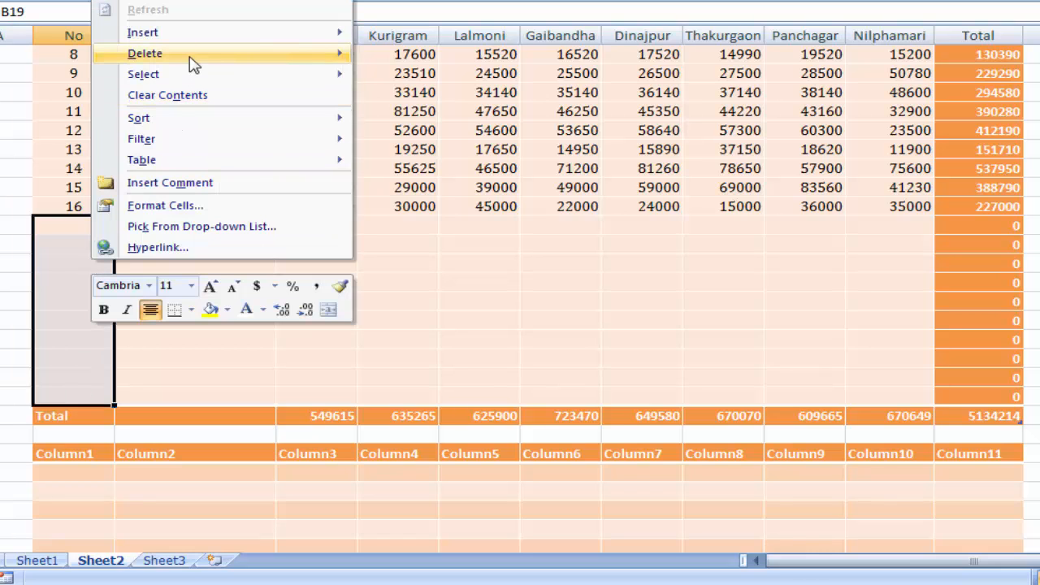
mouse_move(195, 63)
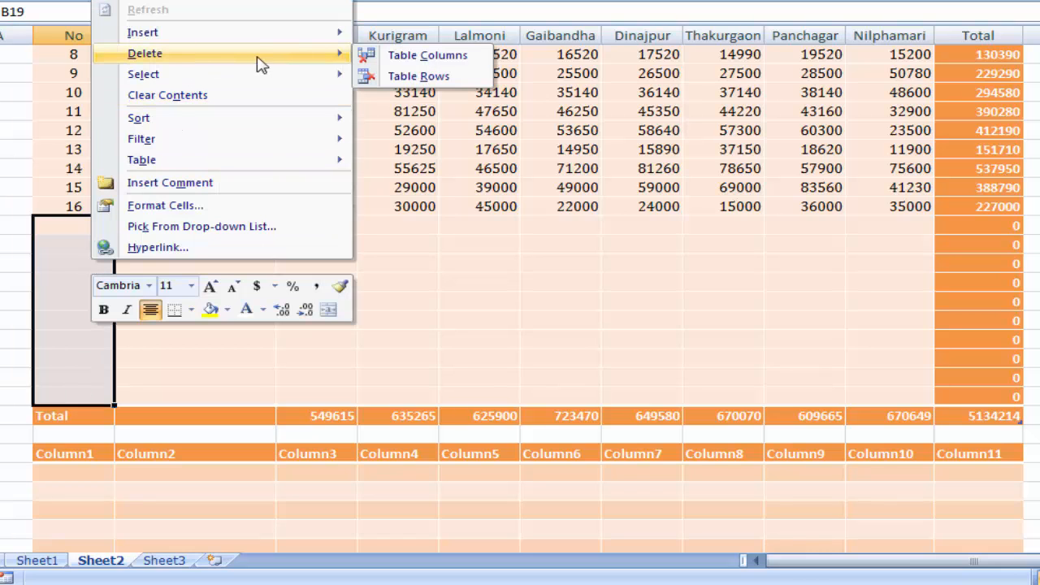
left_click(431, 81)
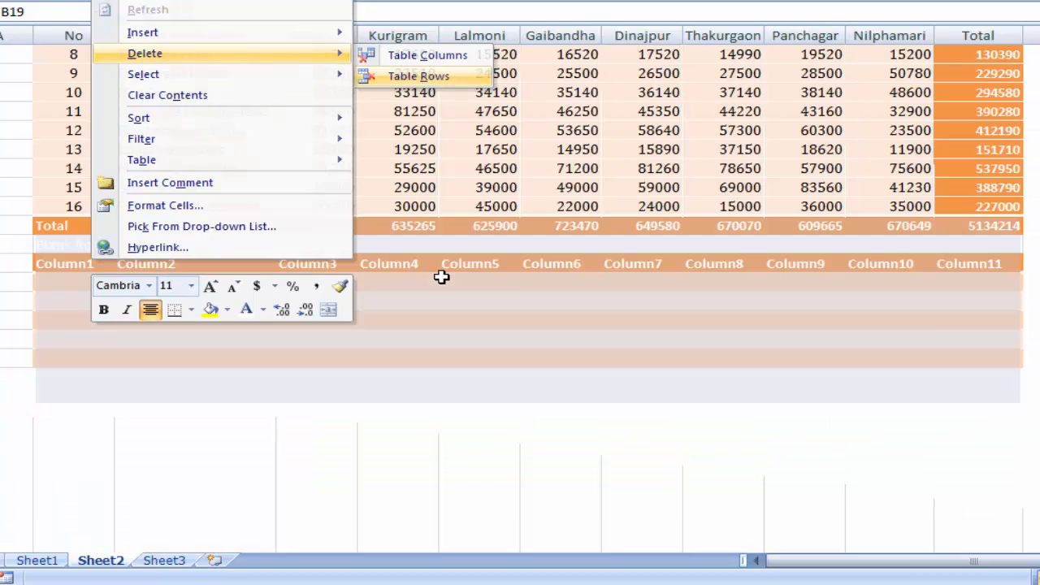
left_click(479, 206)
scroll(399, 325, "up", 2)
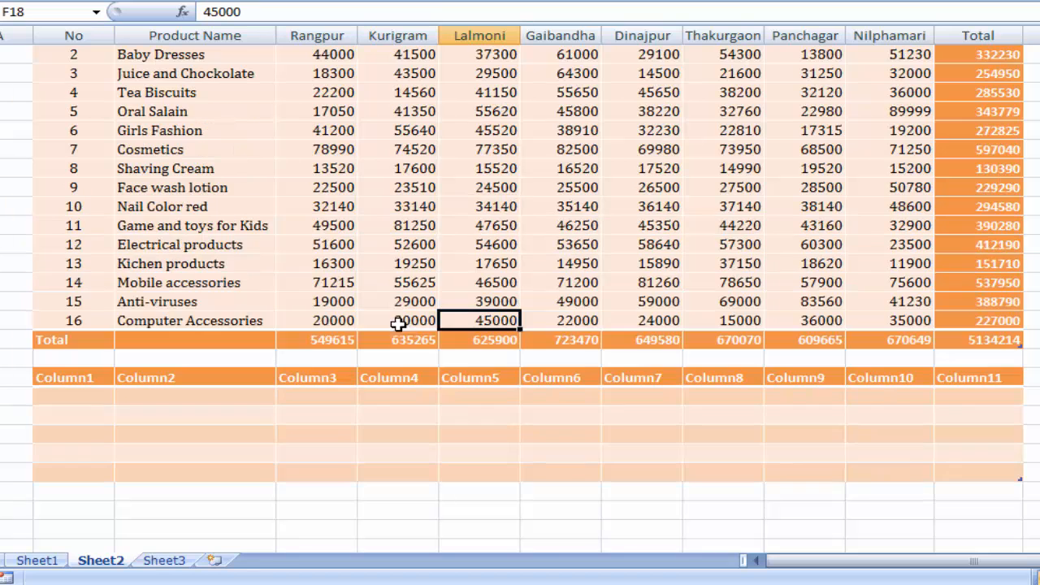
scroll(675, 332, "up", 1)
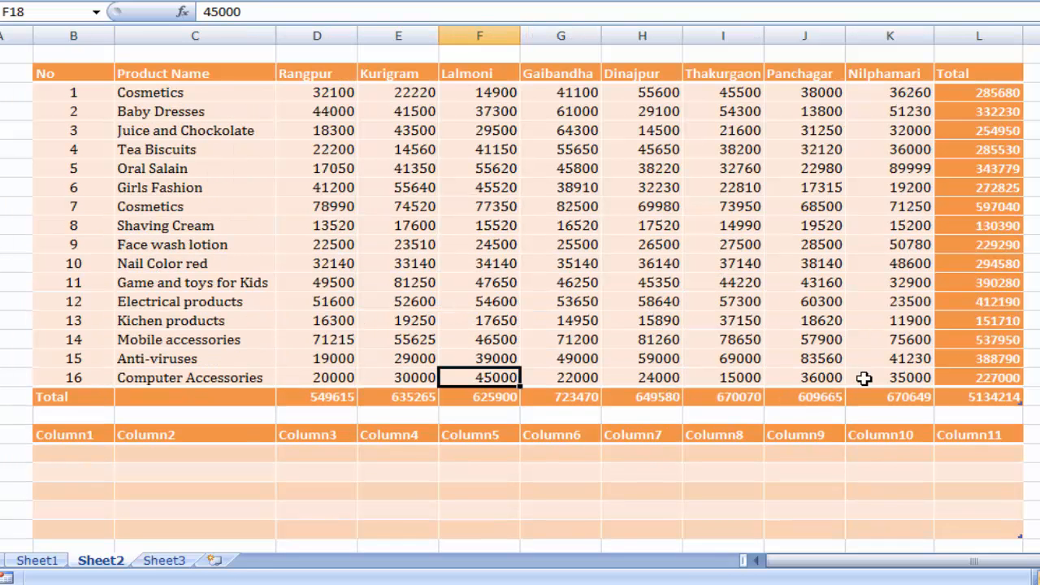
left_click(549, 315)
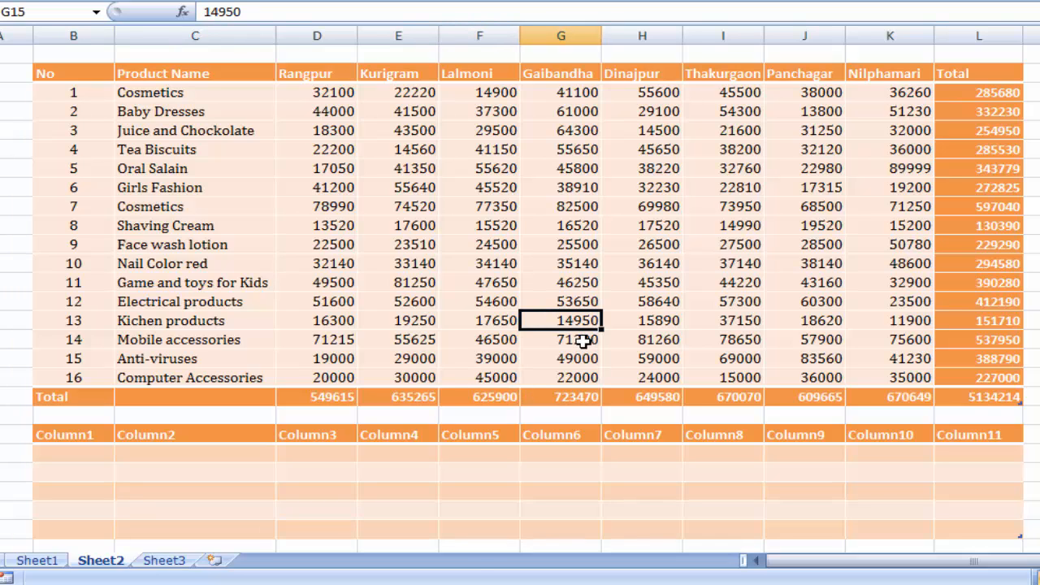
left_click(502, 205)
left_click(638, 185)
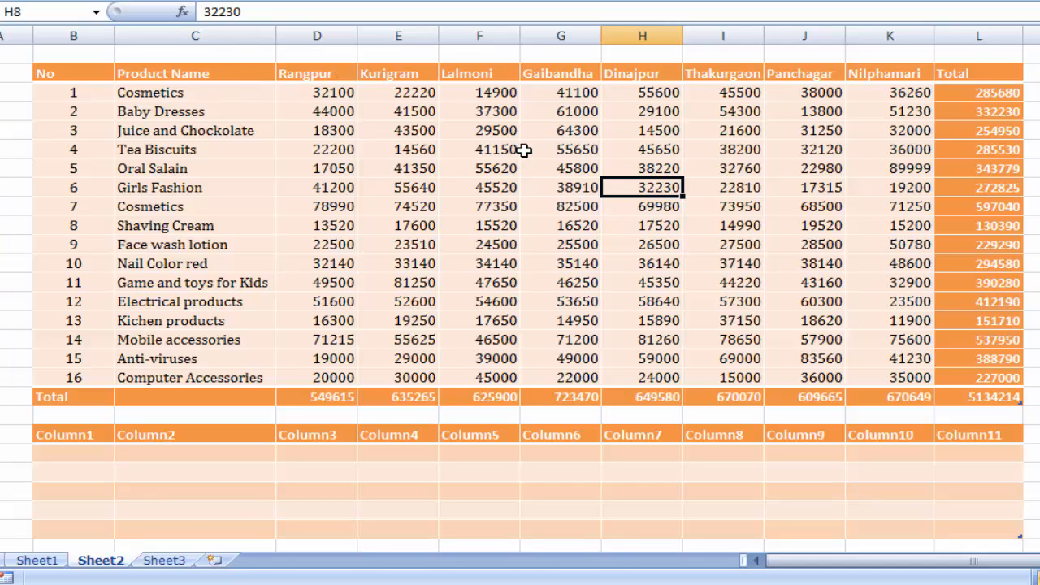
- Highlight duplicate product names in C3:C18 with Light Red Fill with Dark Red Text and check the marked cells
left_click(525, 149)
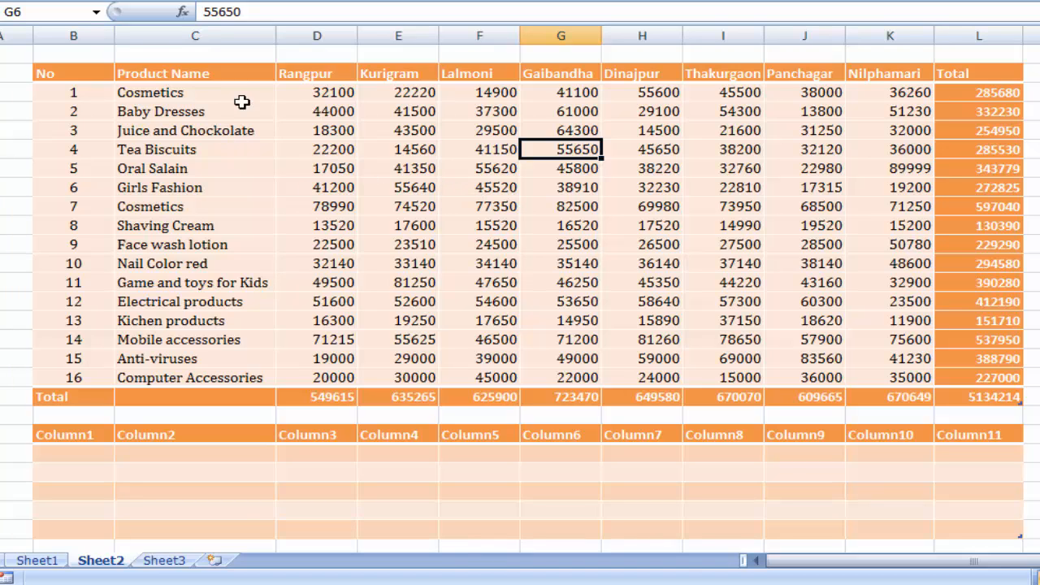
left_click_drag(250, 95, 223, 374)
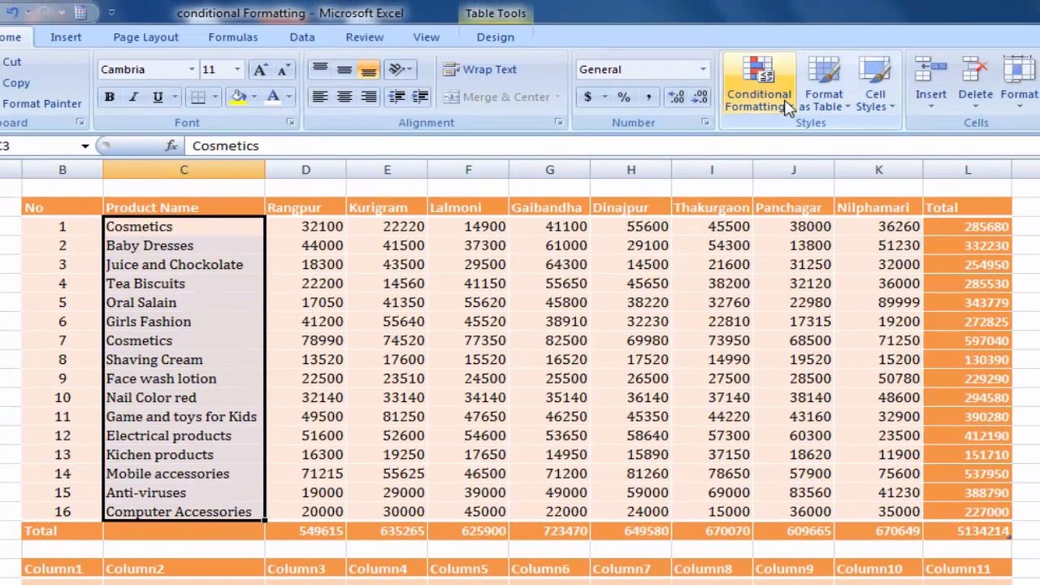
left_click(787, 108)
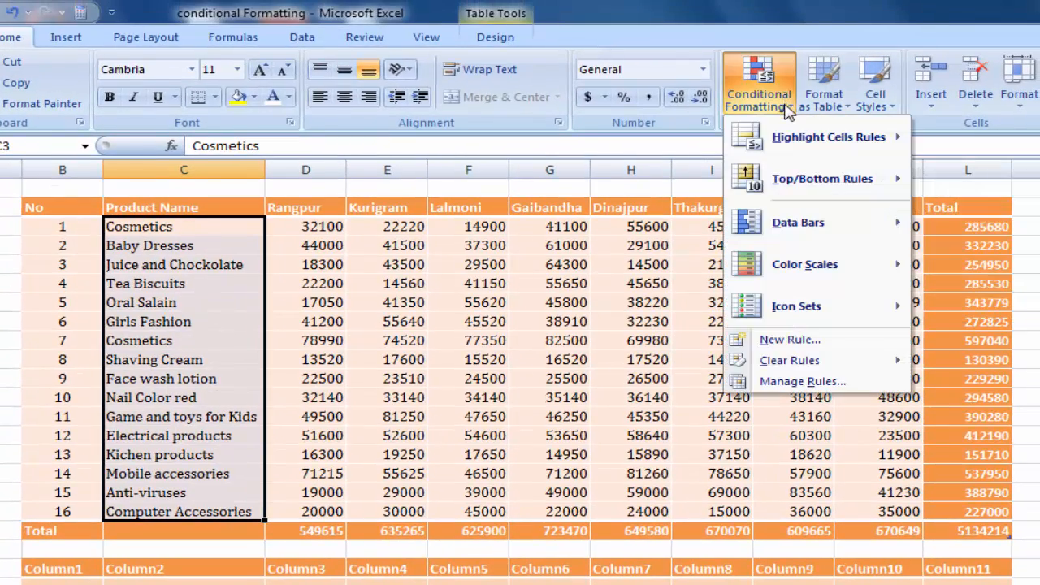
mouse_move(832, 199)
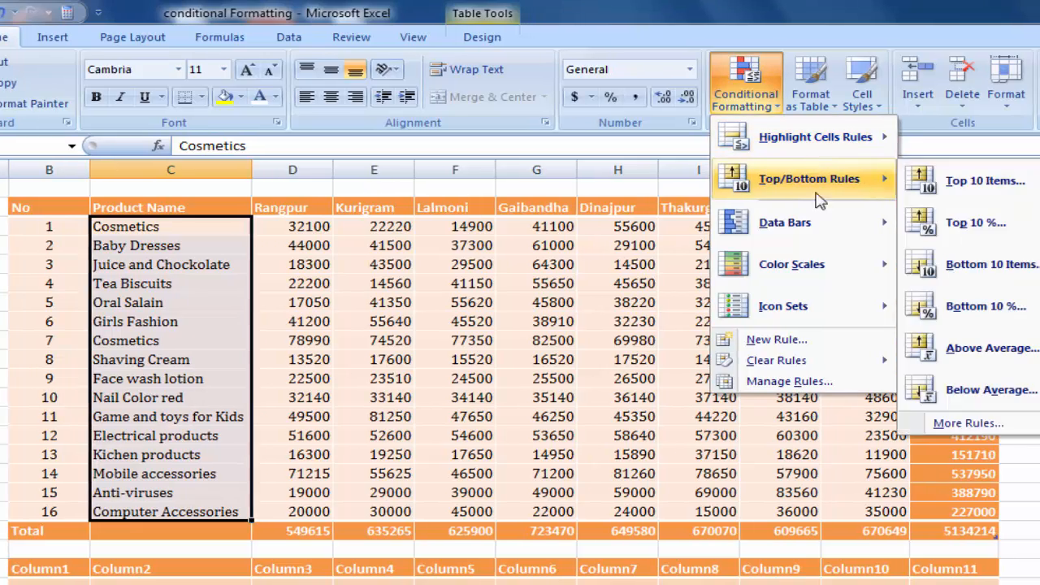
mouse_move(829, 148)
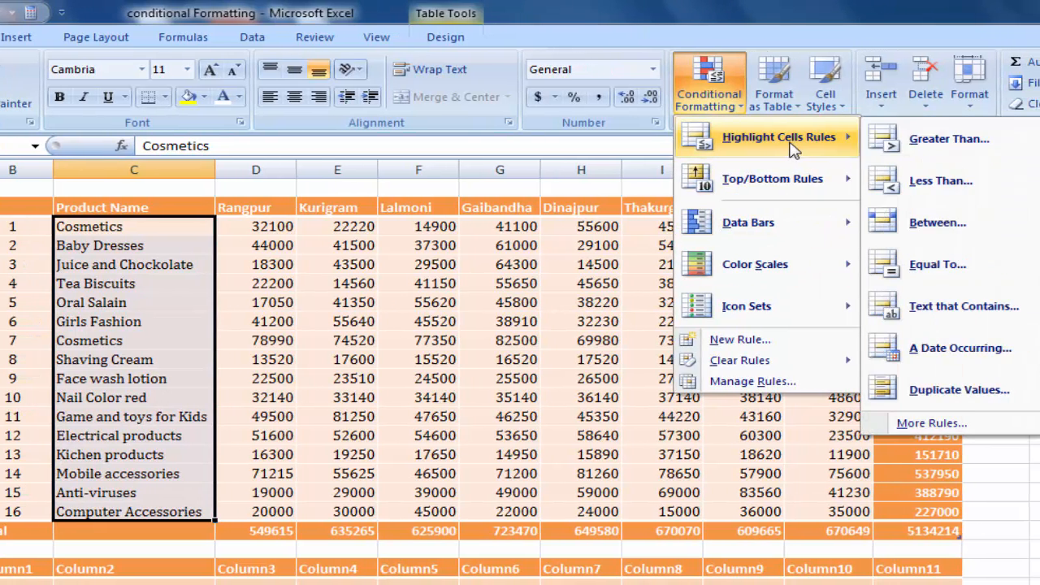
left_click(959, 390)
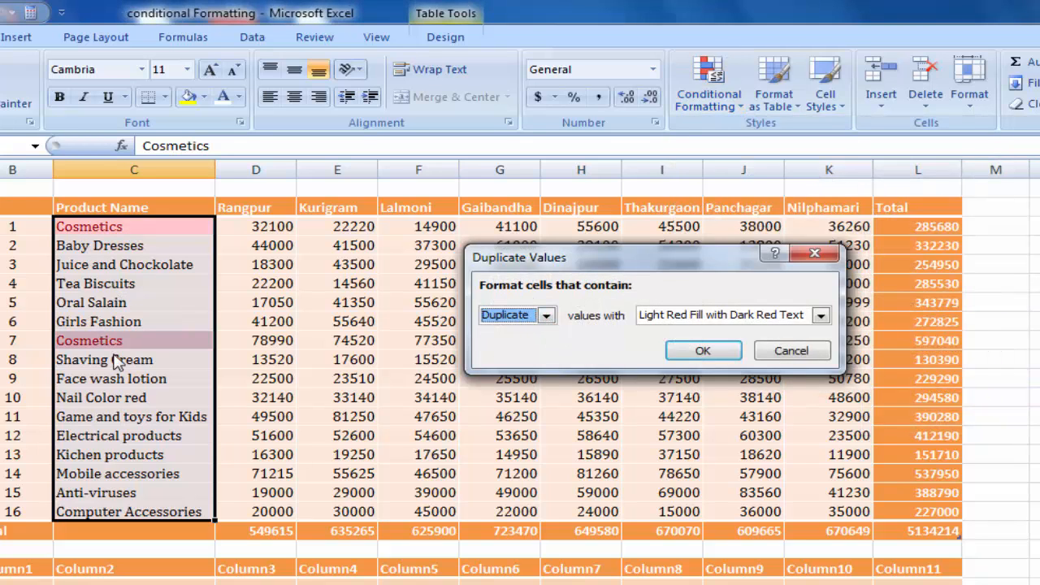
left_click(703, 351)
left_click(331, 339)
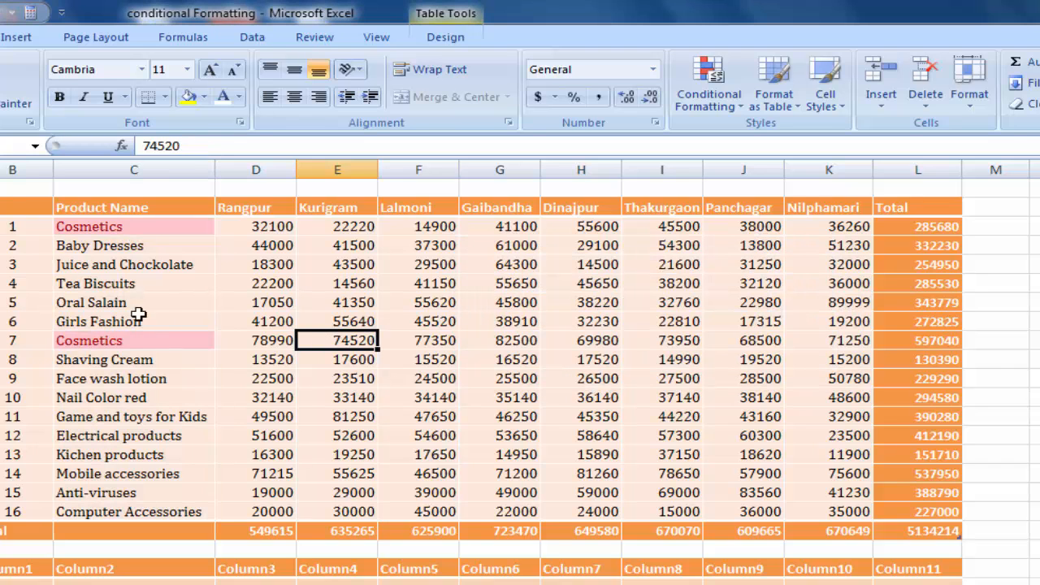
left_click(139, 229)
left_click(135, 341)
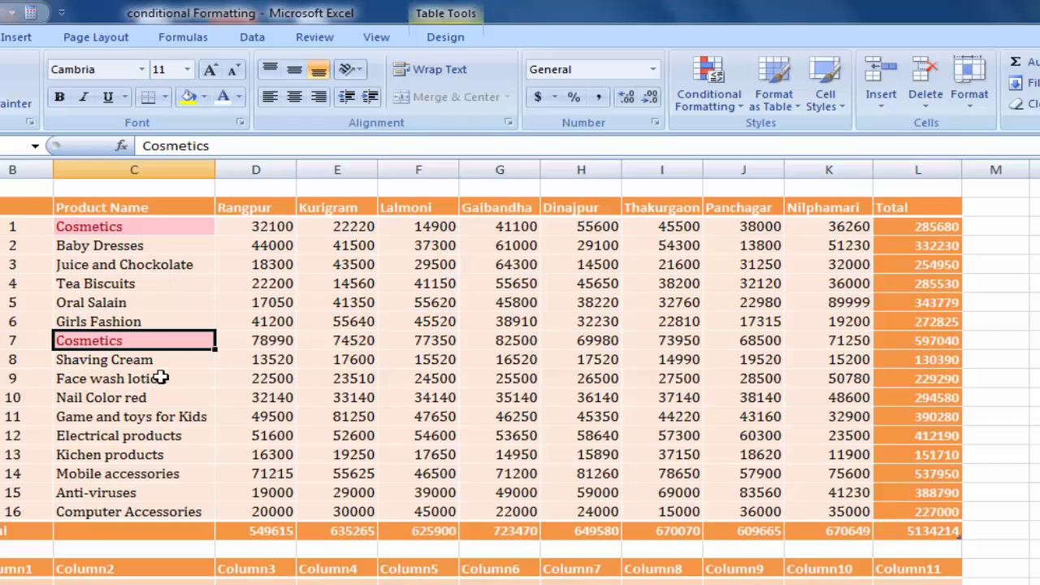
- Replace the product name in row No 13 with "Cosmetics" and compare it with the other Cosmetics entries
left_click(153, 455)
type("C")
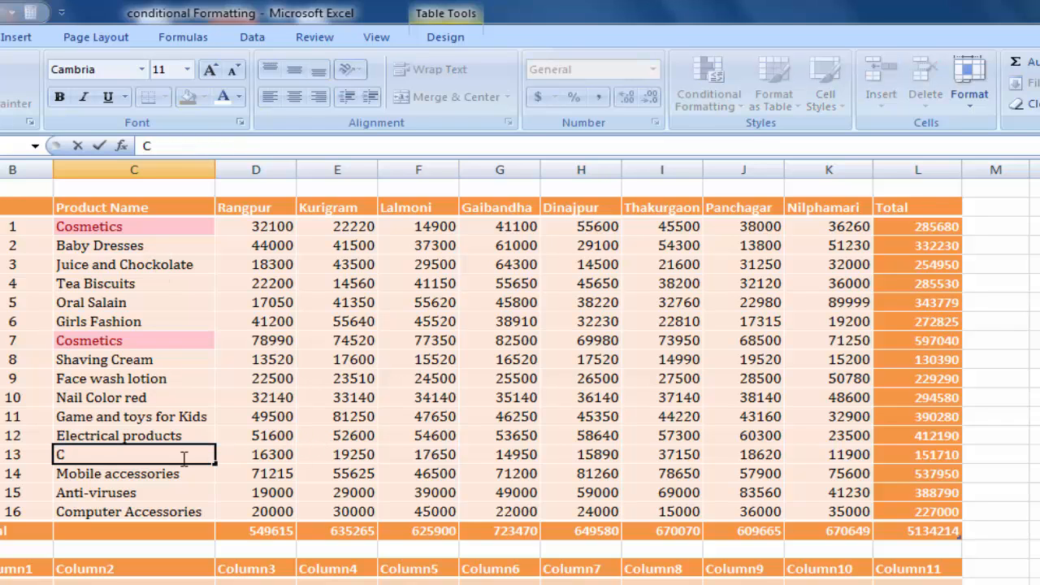
type("os")
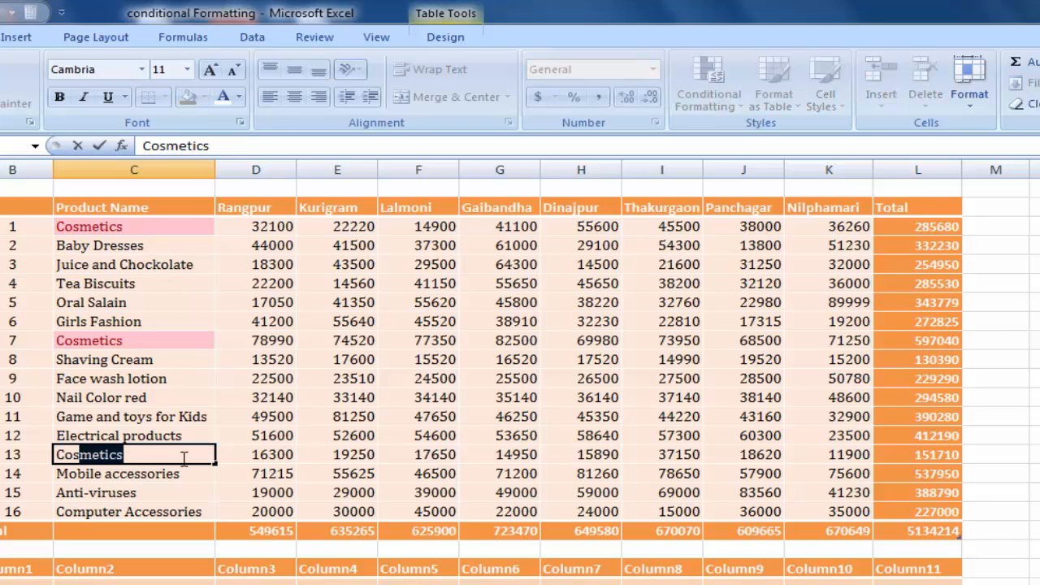
left_click(318, 452)
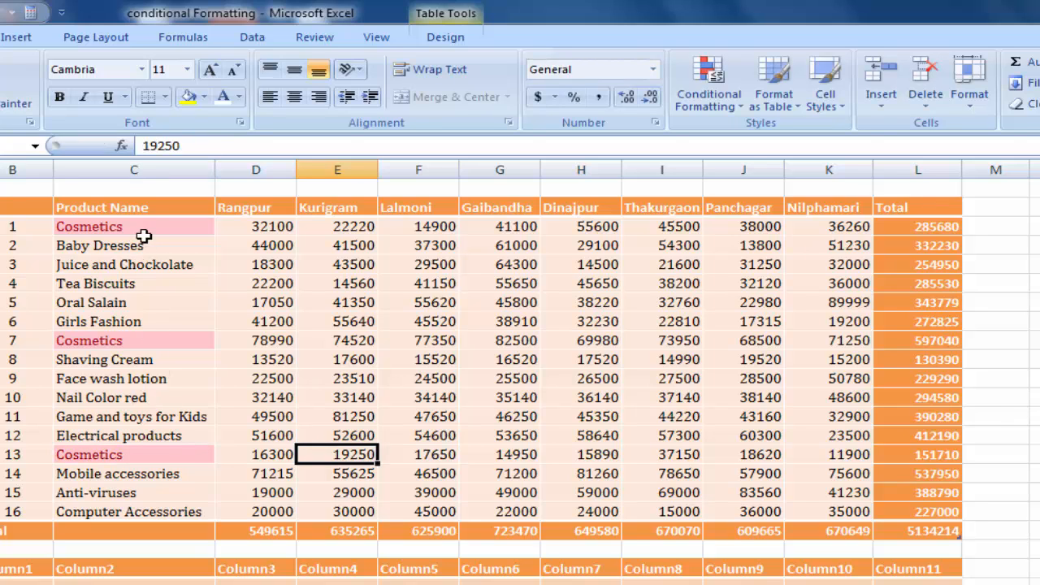
left_click(134, 340)
left_click(137, 458)
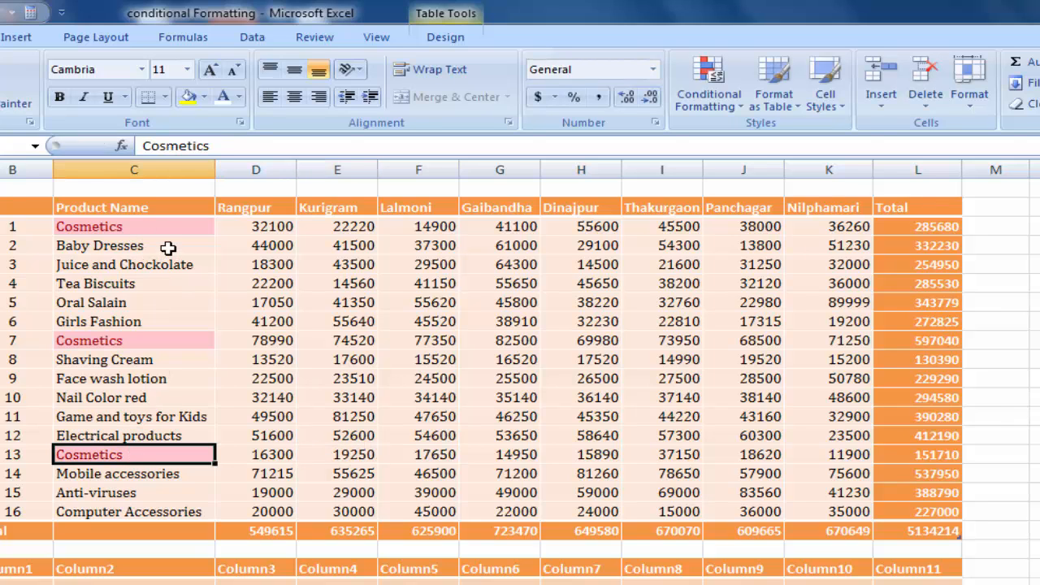
left_click(169, 243)
left_click(177, 228)
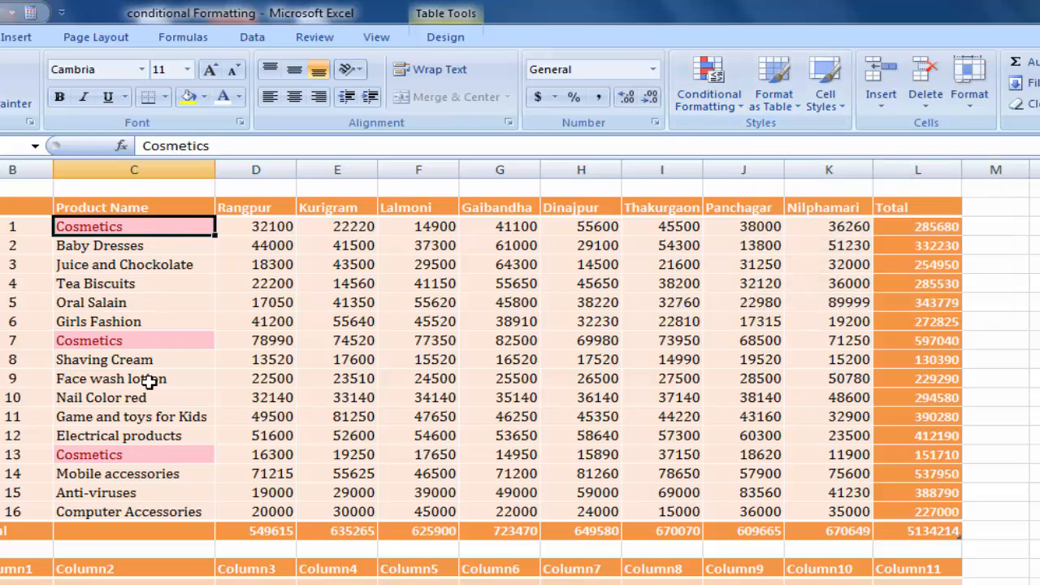
- Turn on filtering for the header row of the sales table
left_click(344, 374)
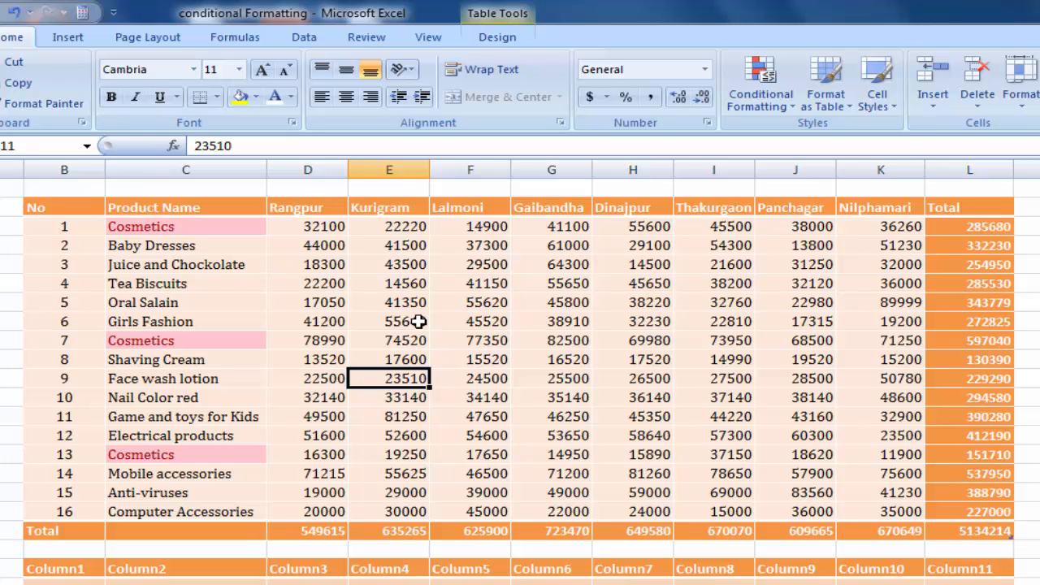
key("ctrl+shift+l")
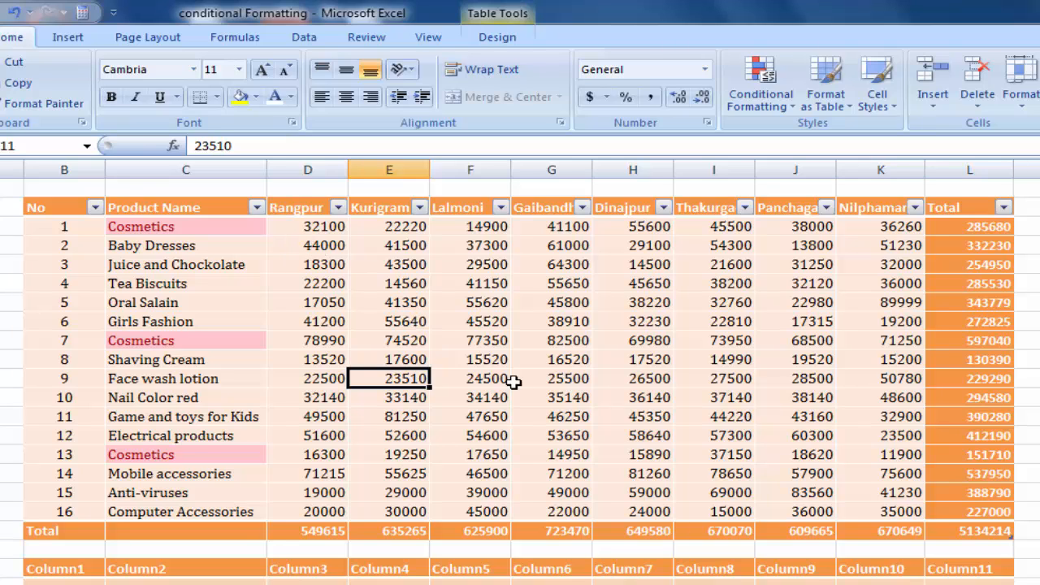
key("ctrl+shift+l")
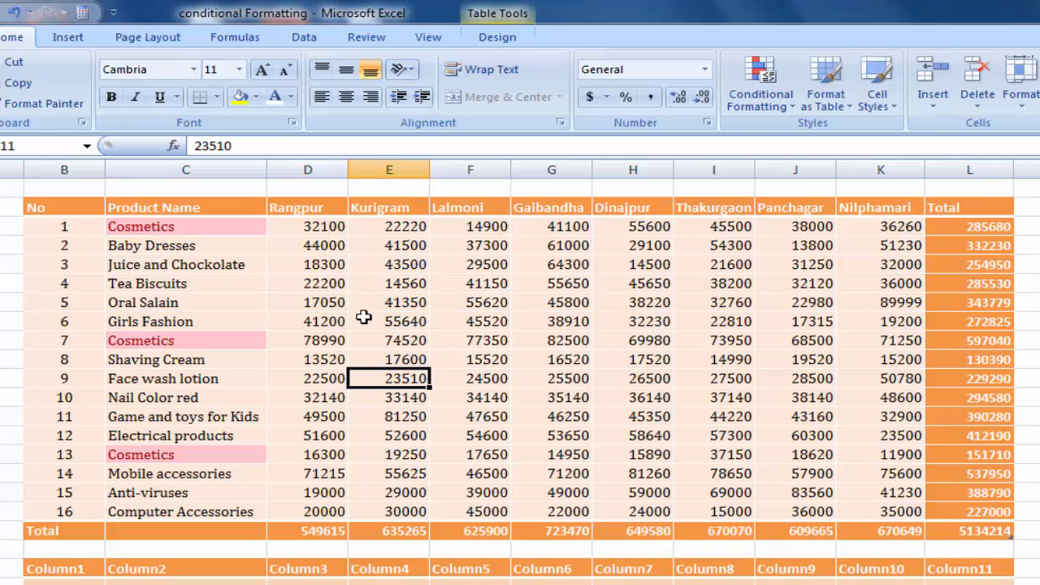
left_click(301, 36)
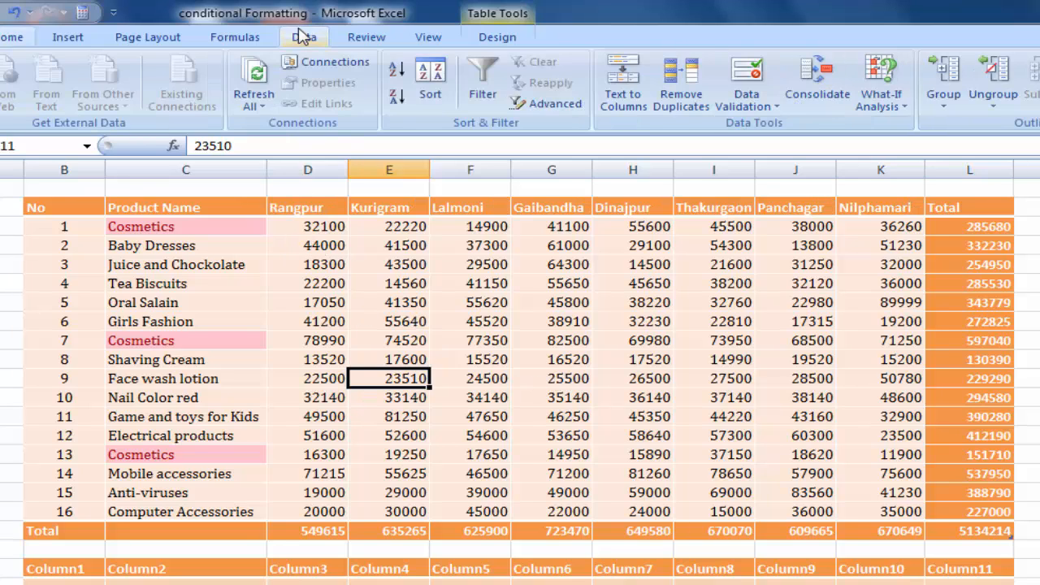
left_click(485, 91)
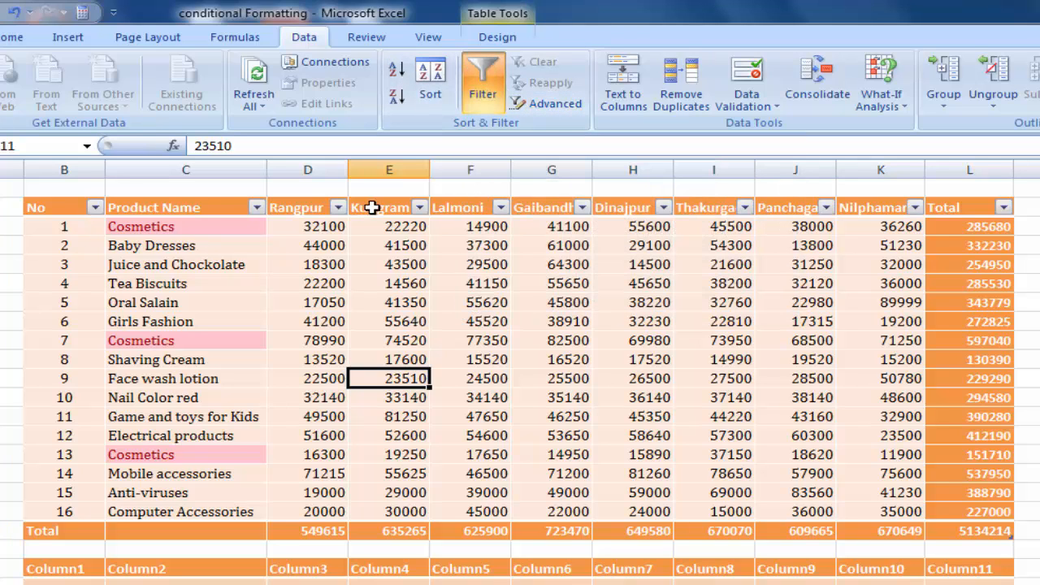
left_click(403, 304)
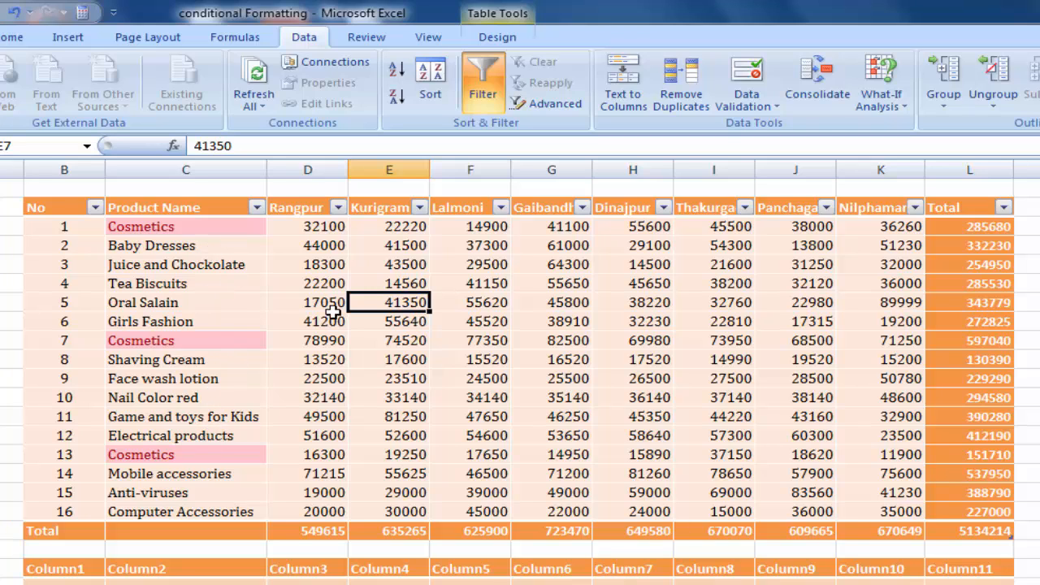
- Filter the Product Name column by the light red cell color and look over the sales figures of the remaining rows
left_click(257, 208)
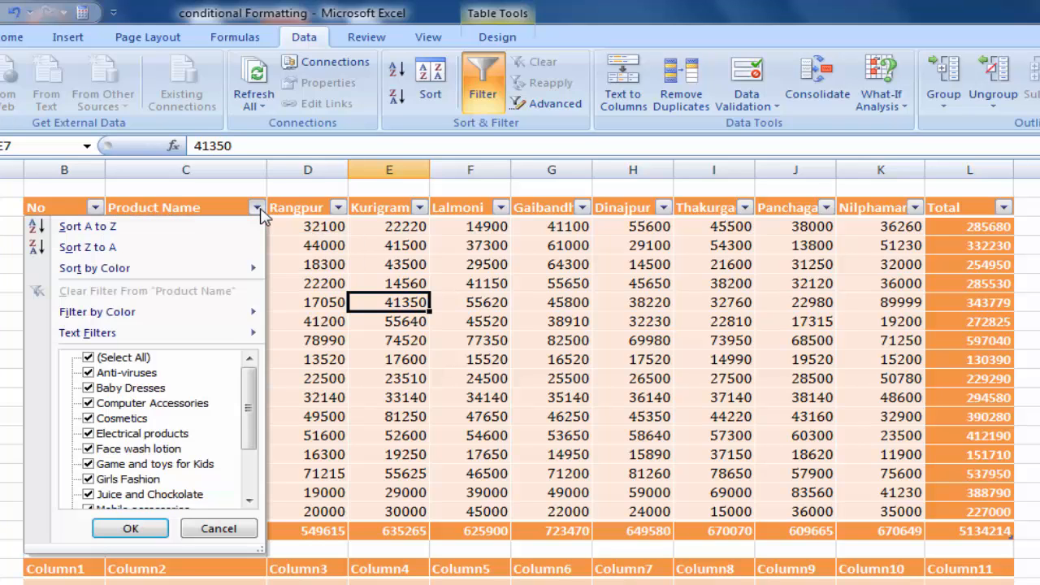
mouse_move(96, 319)
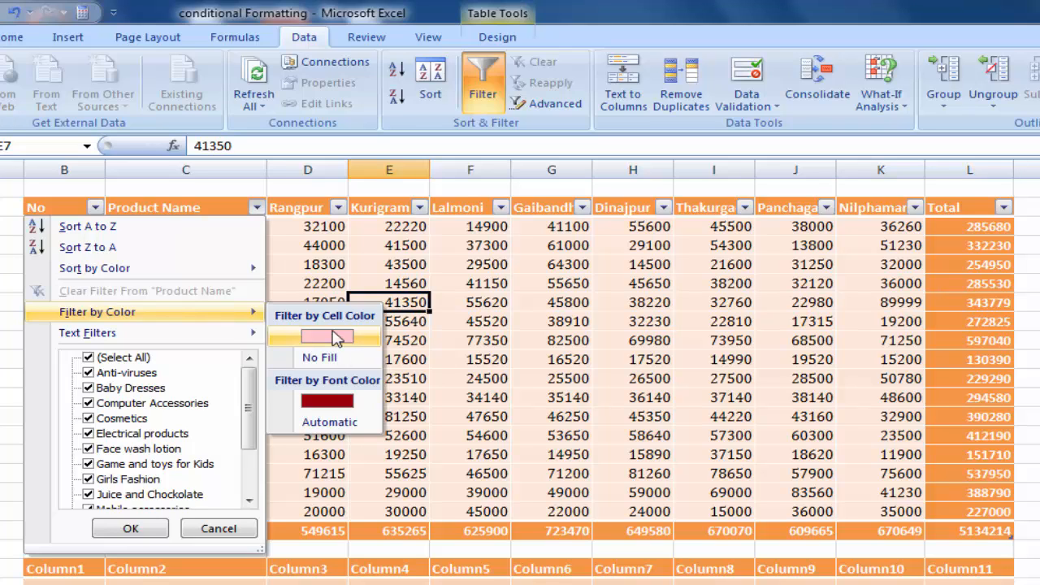
left_click(333, 340)
left_click(494, 245)
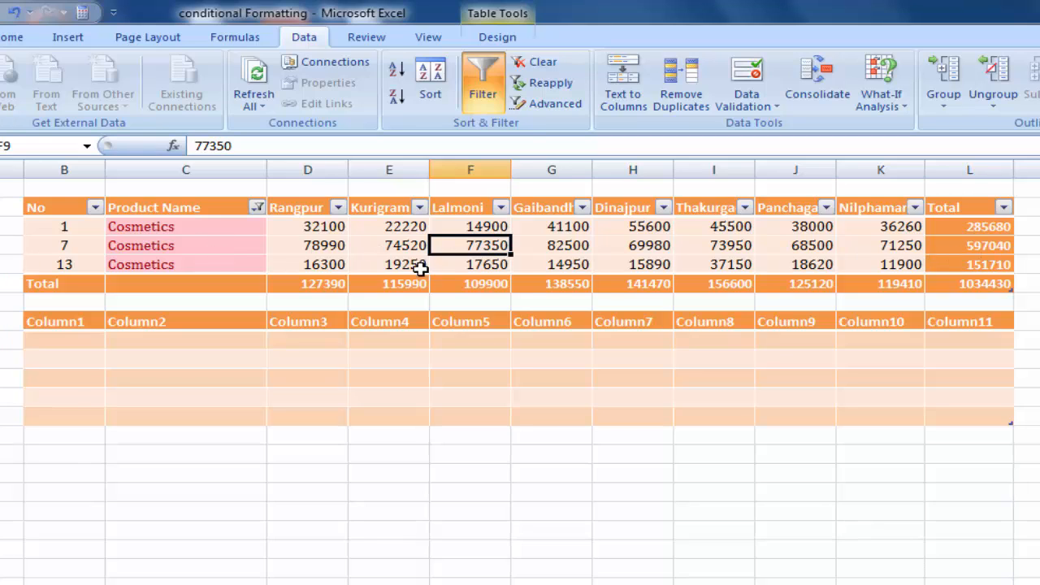
left_click(617, 244)
left_click_drag(568, 226, 568, 268)
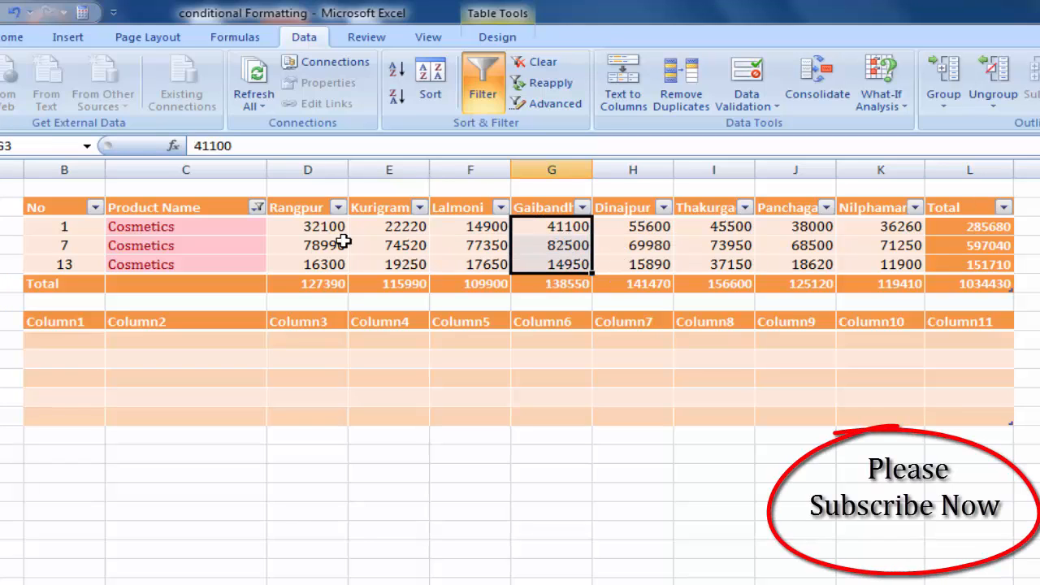
left_click_drag(320, 225, 829, 244)
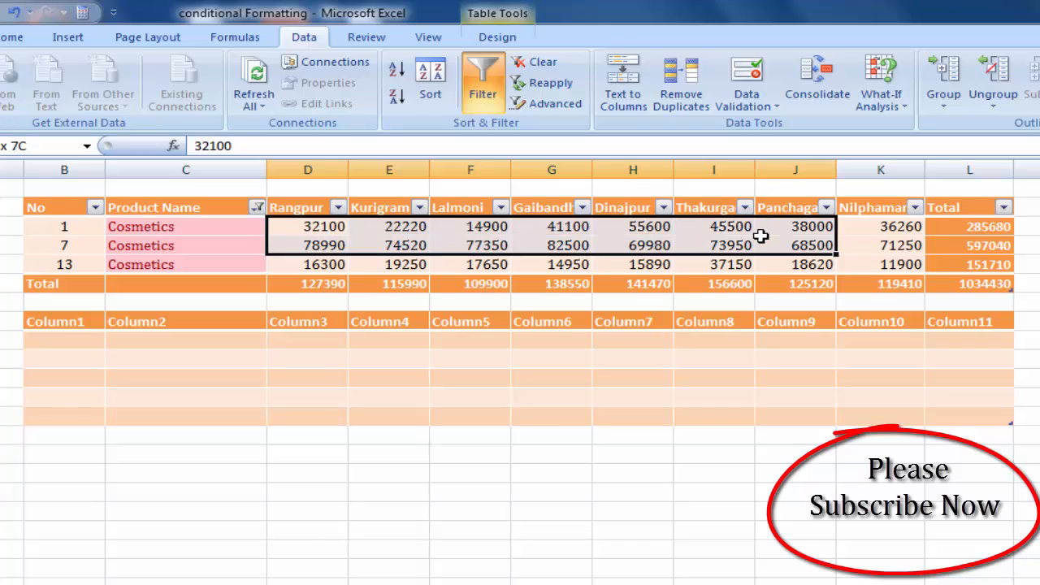
left_click(497, 262)
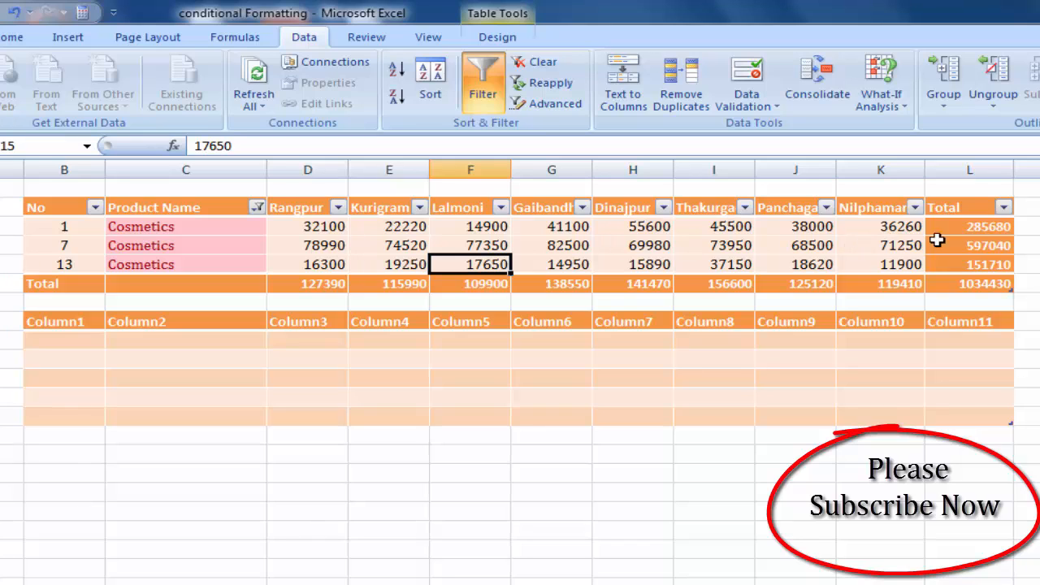
left_click(635, 260)
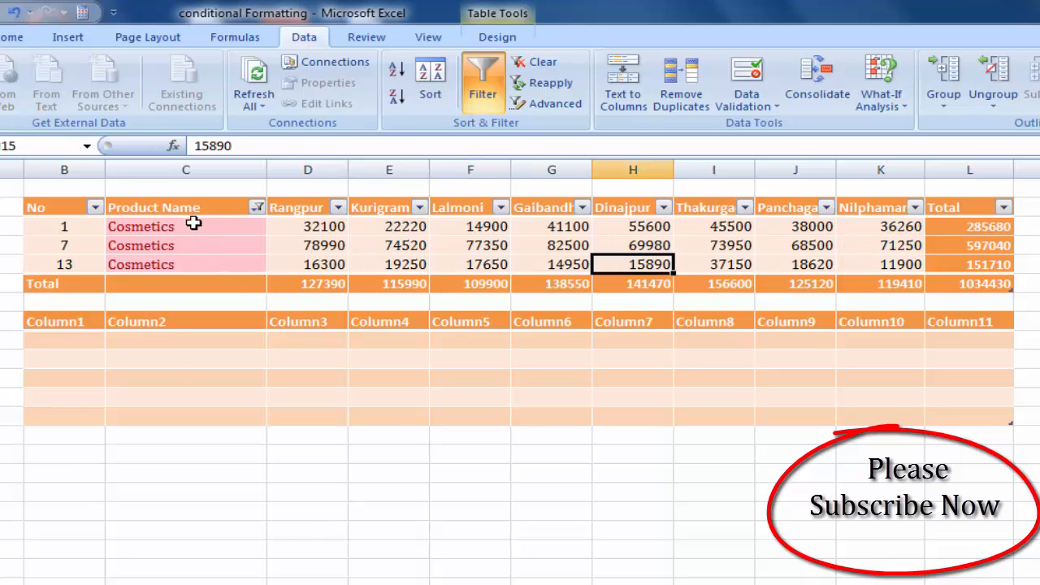
- Clear the filter from the Product Name column so all product rows show
left_click(256, 207)
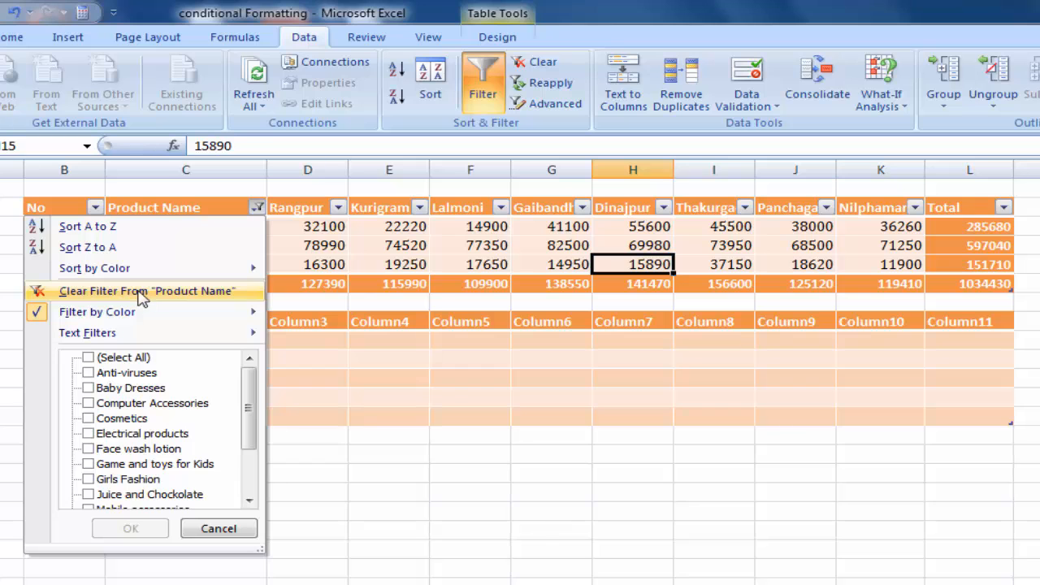
left_click(141, 293)
left_click(411, 246)
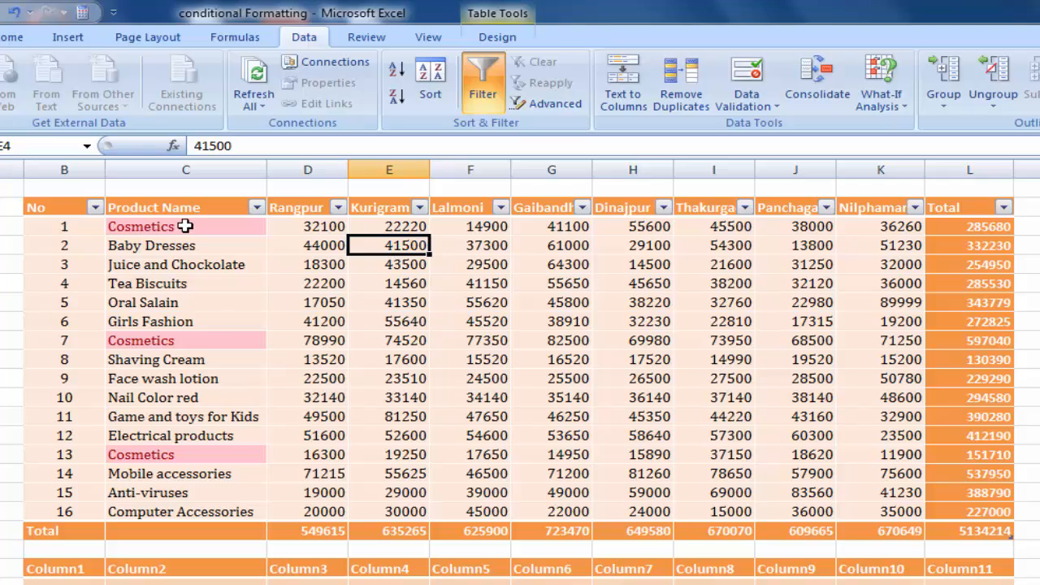
- Clear the conditional formatting rules from the product name cells C3:C18
left_click_drag(186, 227, 195, 514)
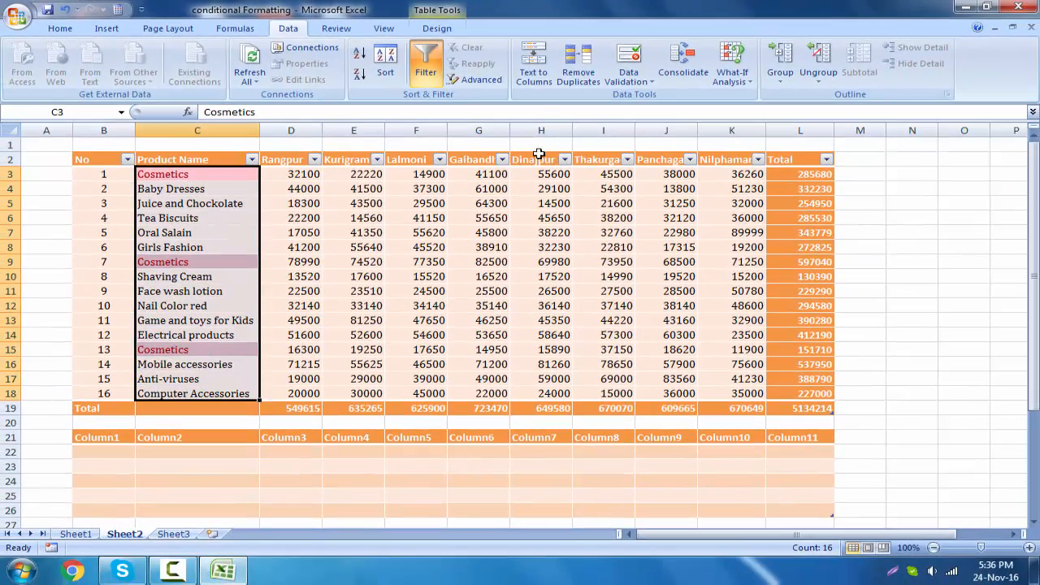
left_click(60, 29)
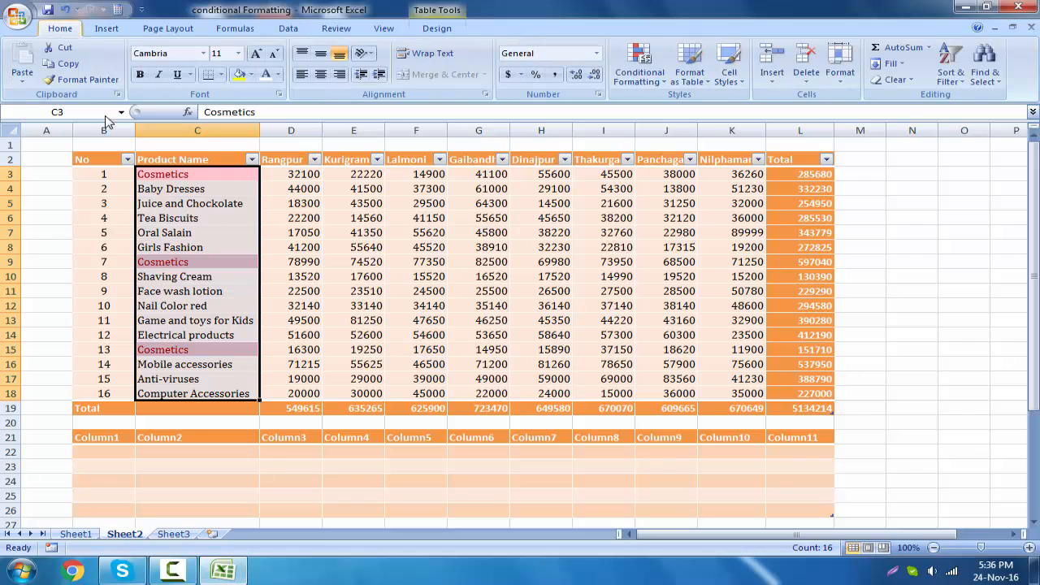
left_click(651, 81)
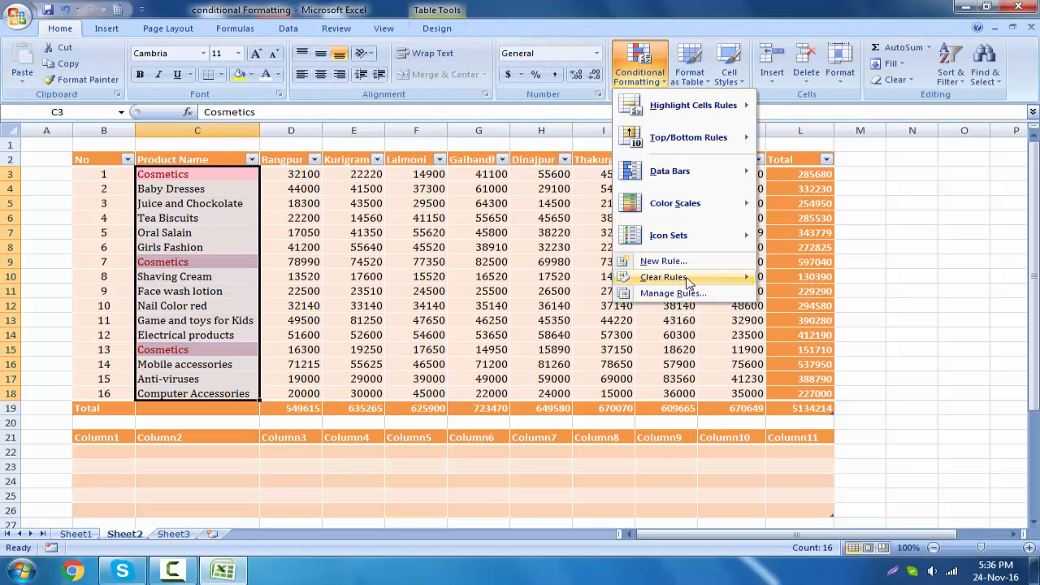
mouse_move(691, 281)
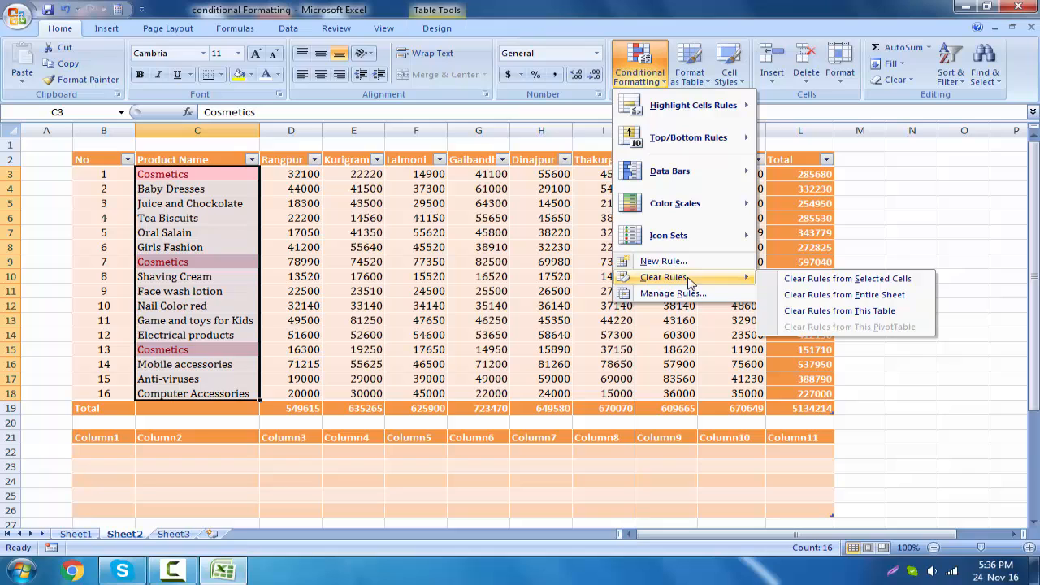
left_click(894, 283)
left_click(406, 247)
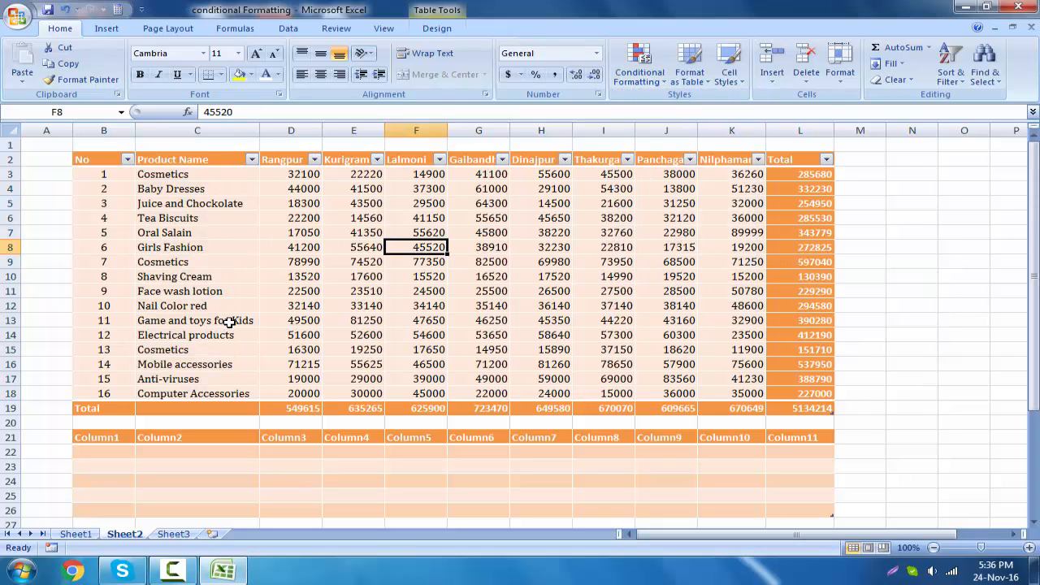
- Fill the Oral Salain and Anti-viruses product name cells with the standard yellow color
left_click(515, 233)
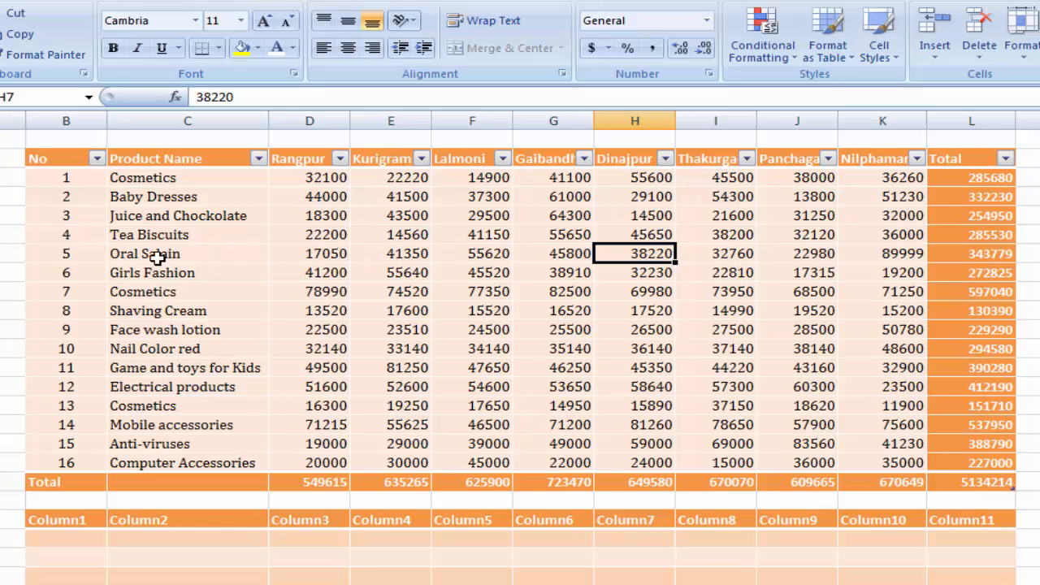
left_click(328, 257)
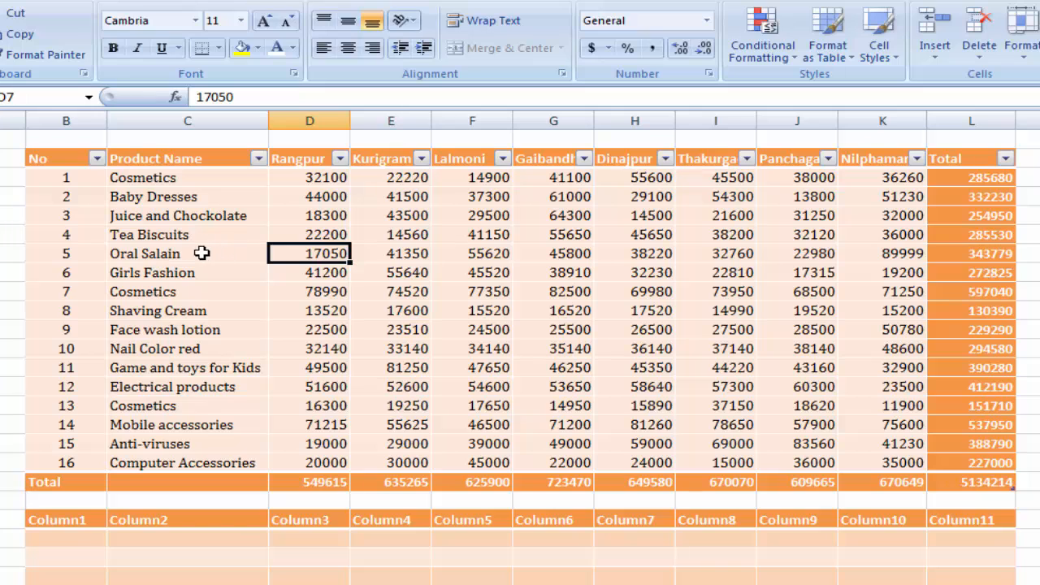
left_click(203, 254)
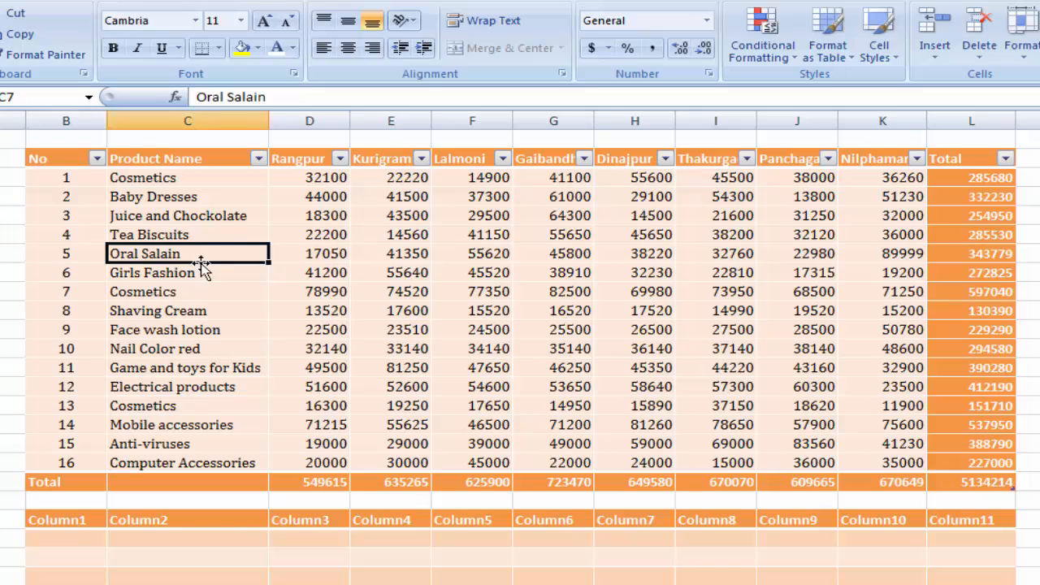
left_click(258, 49)
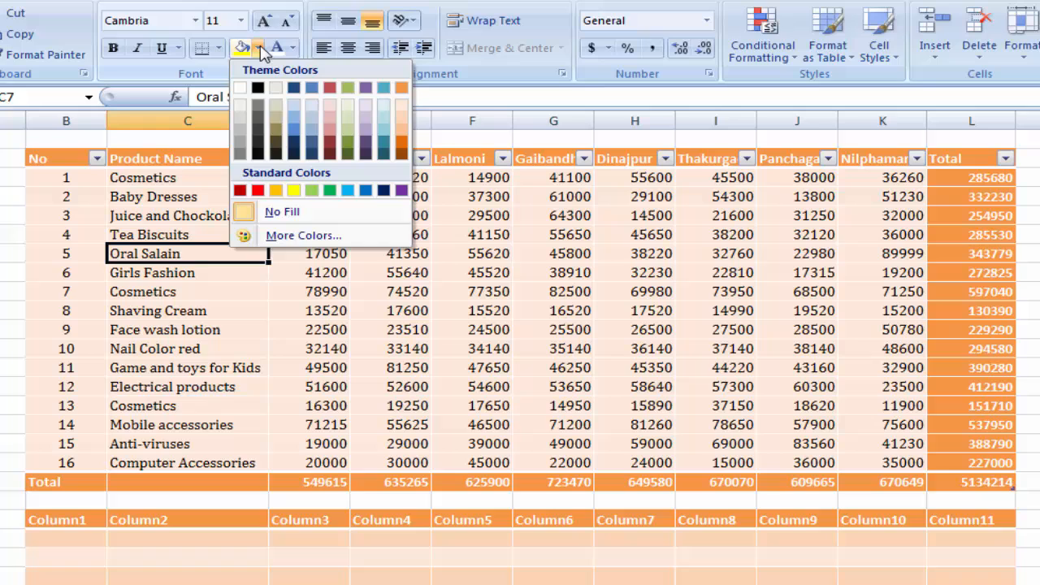
left_click(293, 191)
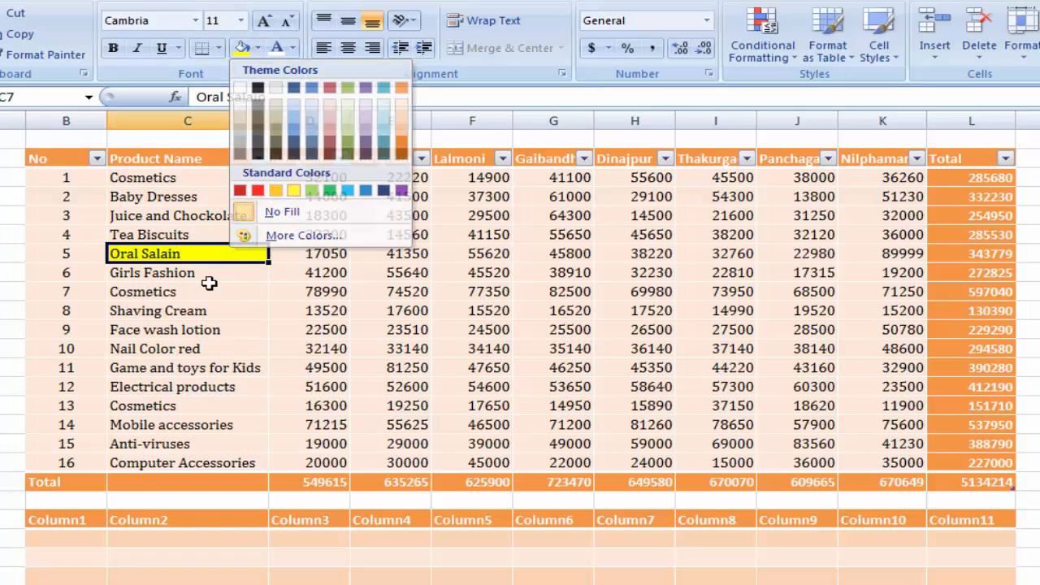
left_click(200, 444)
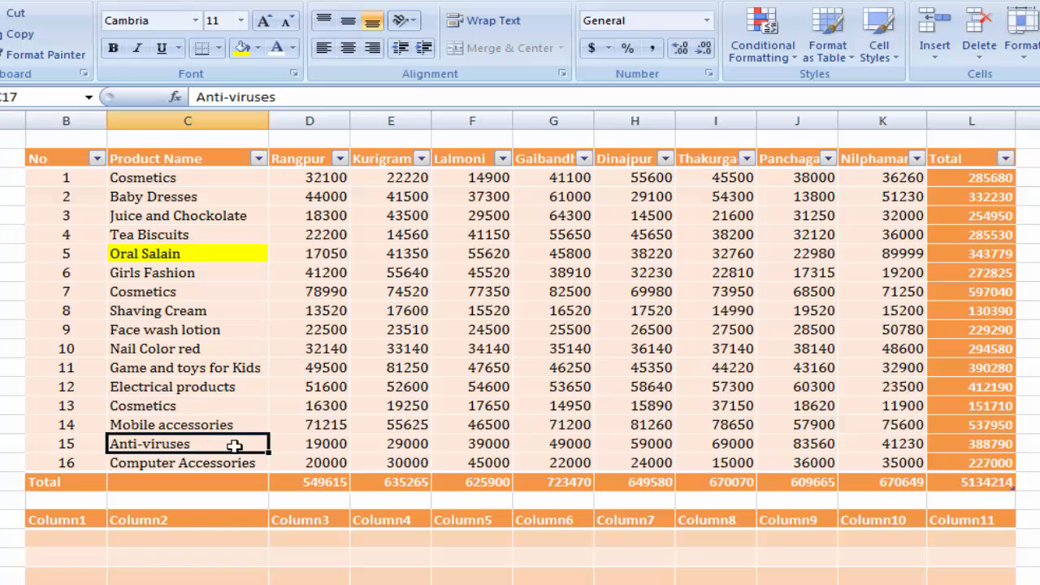
left_click(241, 49)
left_click(190, 364)
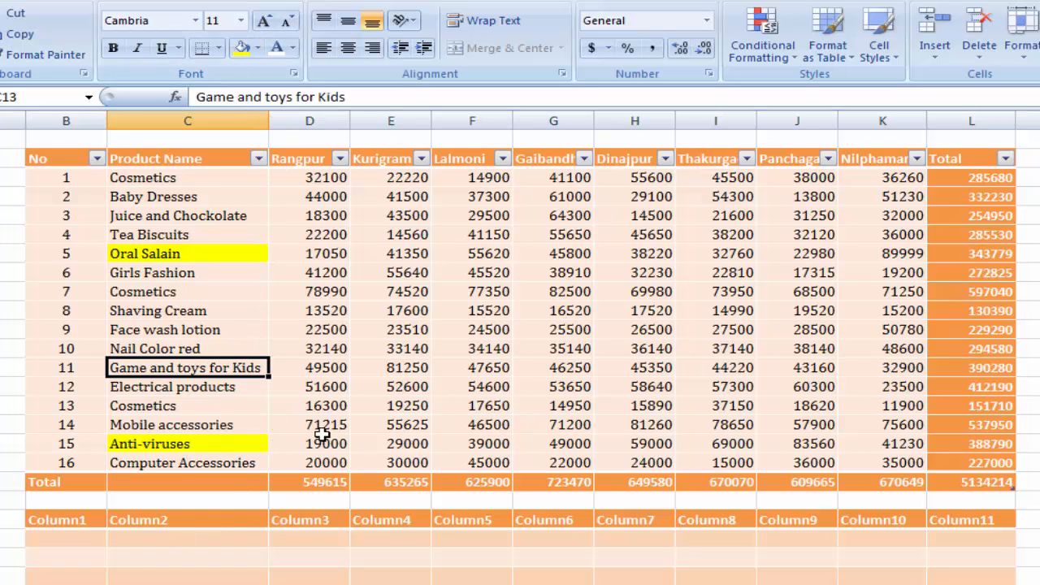
- Filter the Product Name column by the yellow cell color
left_click(258, 158)
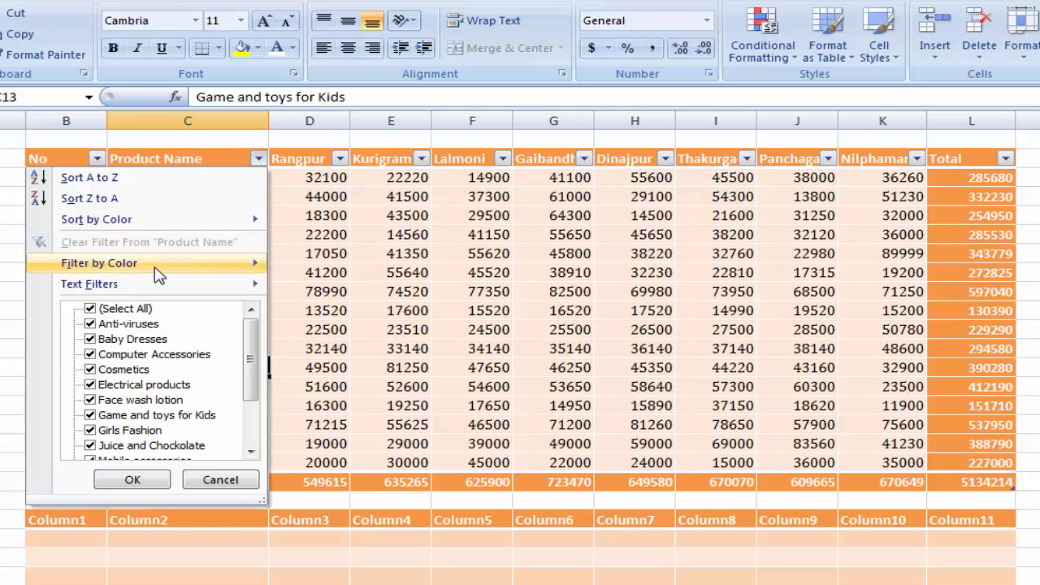
mouse_move(159, 268)
left_click(336, 293)
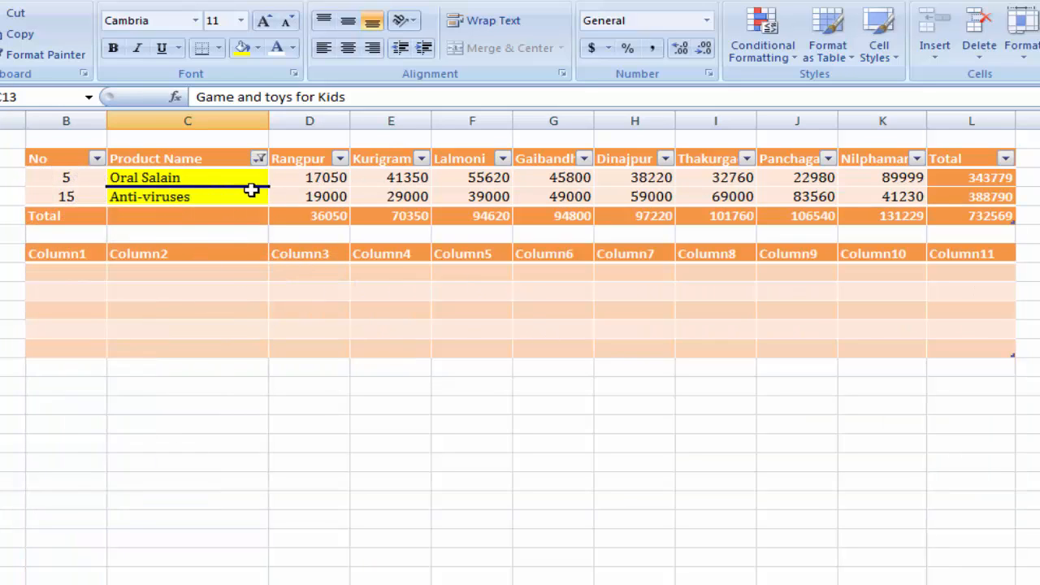
left_click(408, 193)
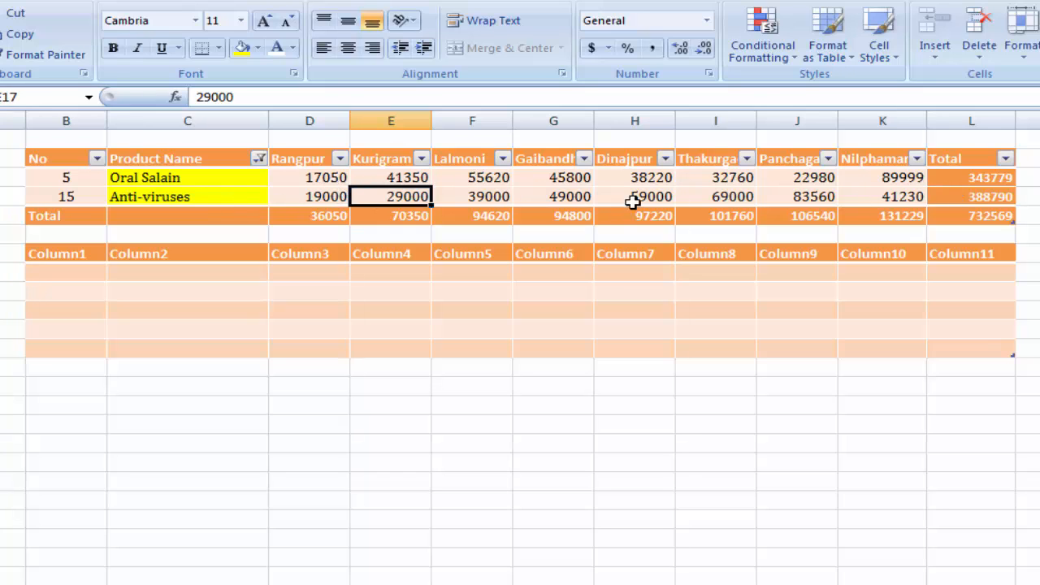
- Clear the color filter from the Product Name column so every product row is listed again
left_click(259, 159)
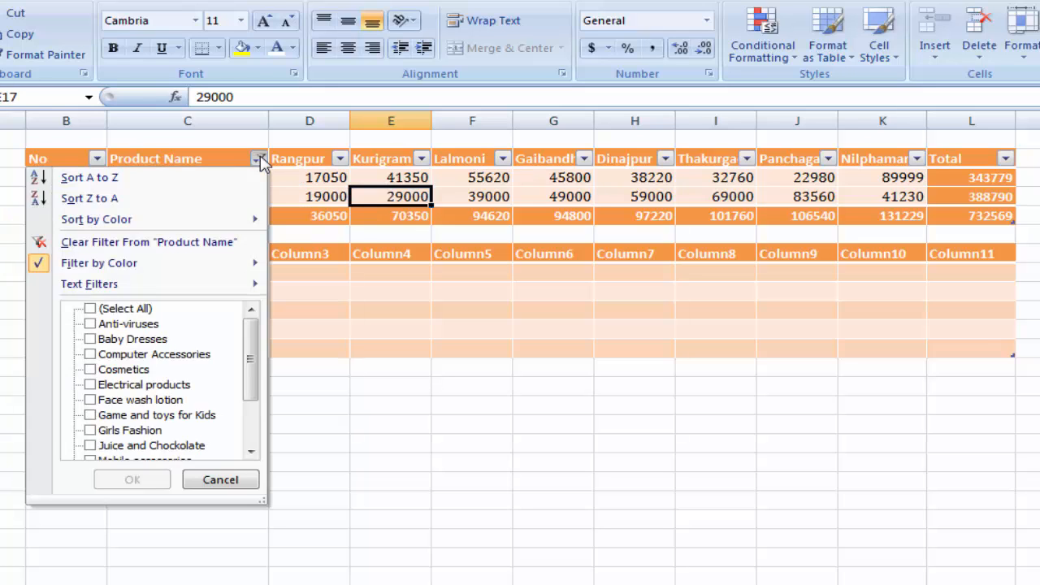
left_click(170, 248)
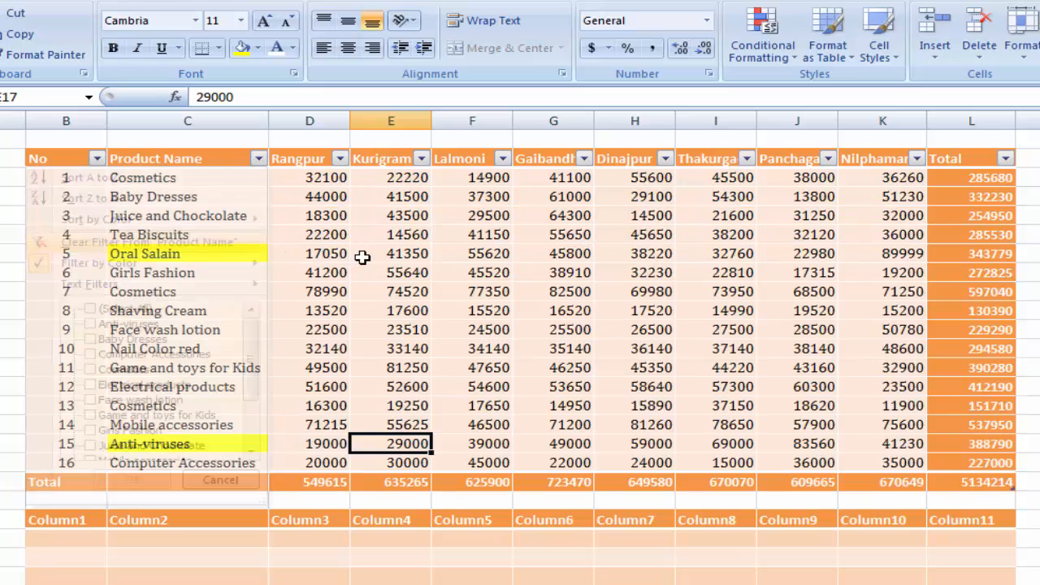
left_click(483, 295)
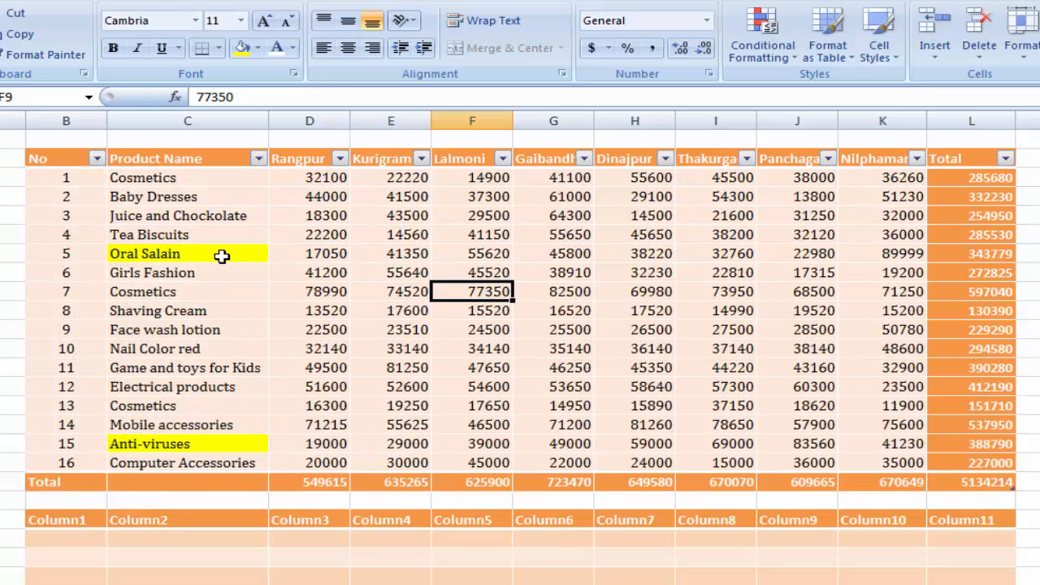
- Clear the formats of the yellow Oral Salain and Anti-viruses cells together, keeping their text
left_click(222, 256)
left_click(229, 448)
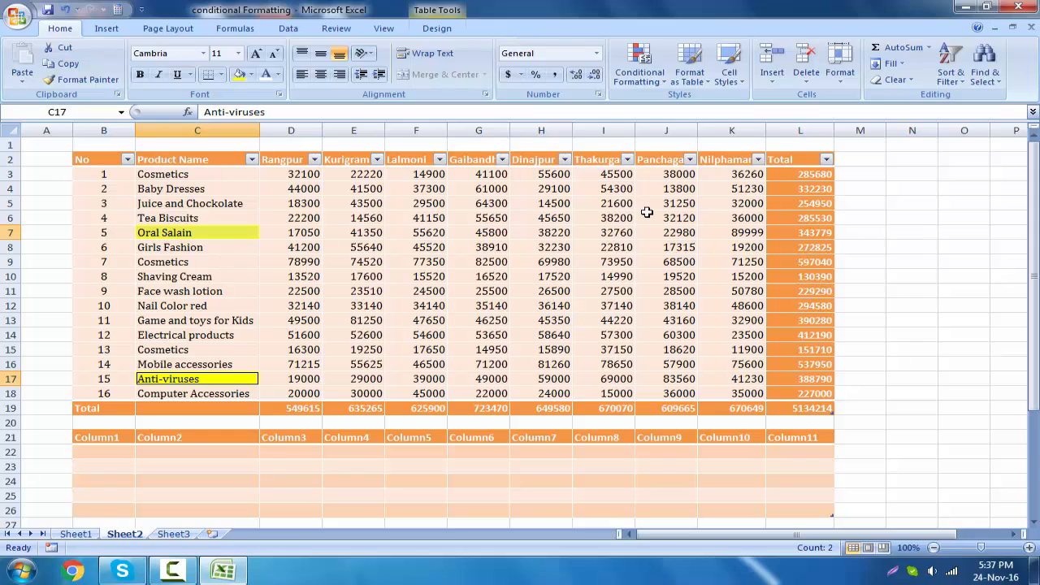
left_click(896, 80)
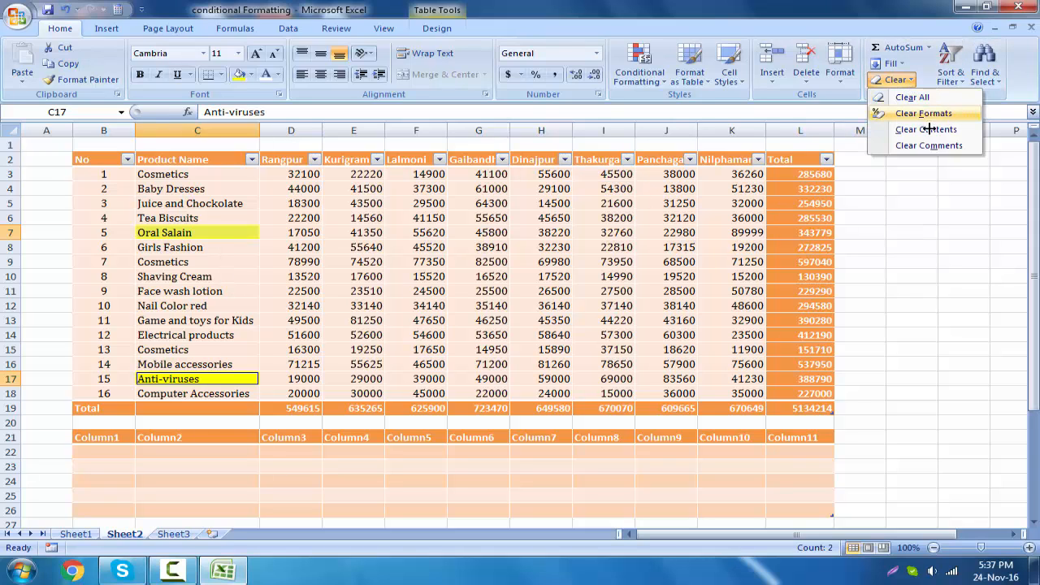
left_click(927, 115)
left_click(541, 291)
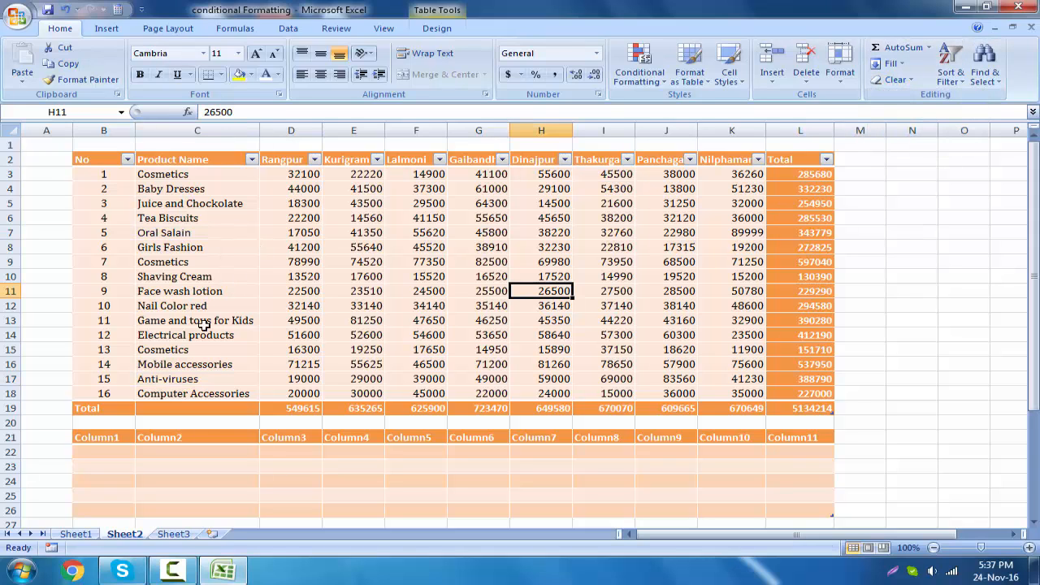
- Turn off filtering for the header row of the sales table
left_click(397, 294)
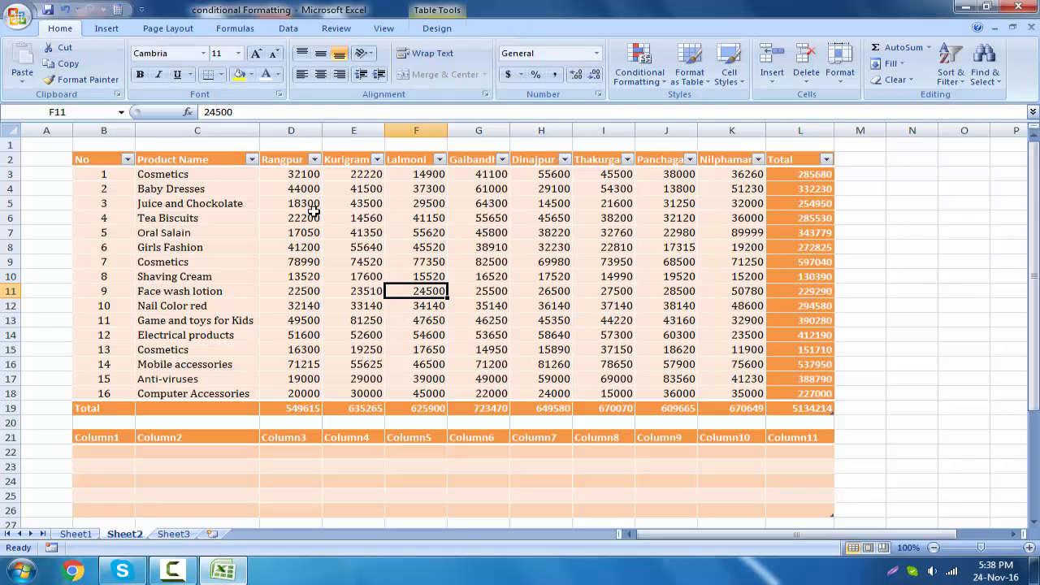
key("ctrl+shift+l")
left_click(552, 304)
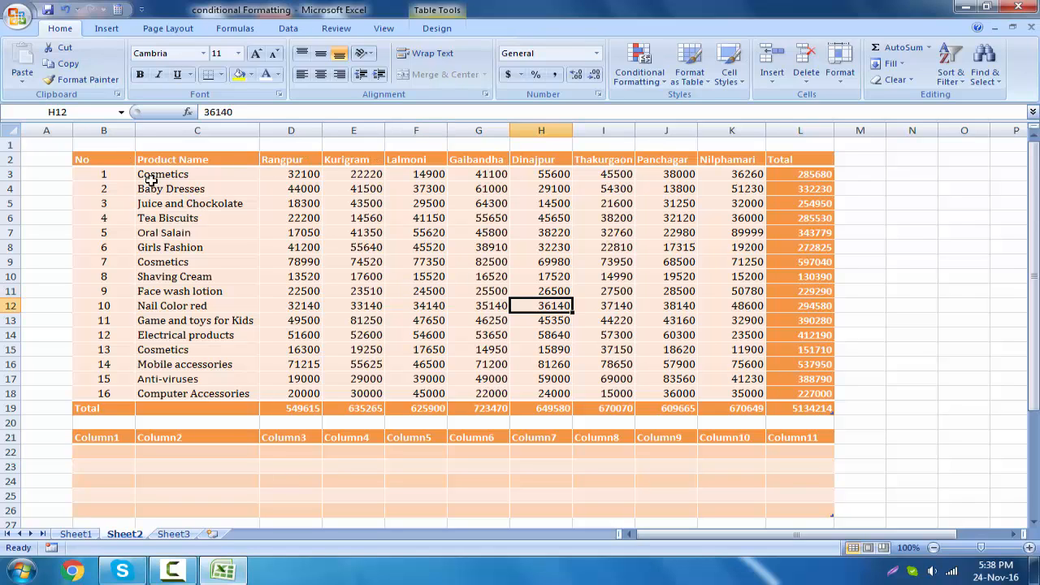
left_click(648, 272)
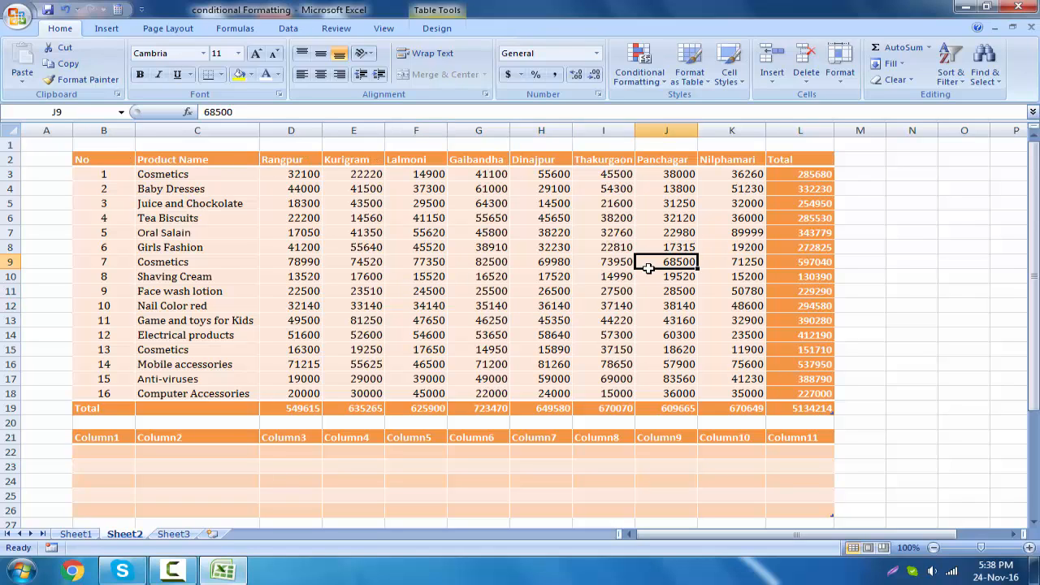
left_click(515, 275)
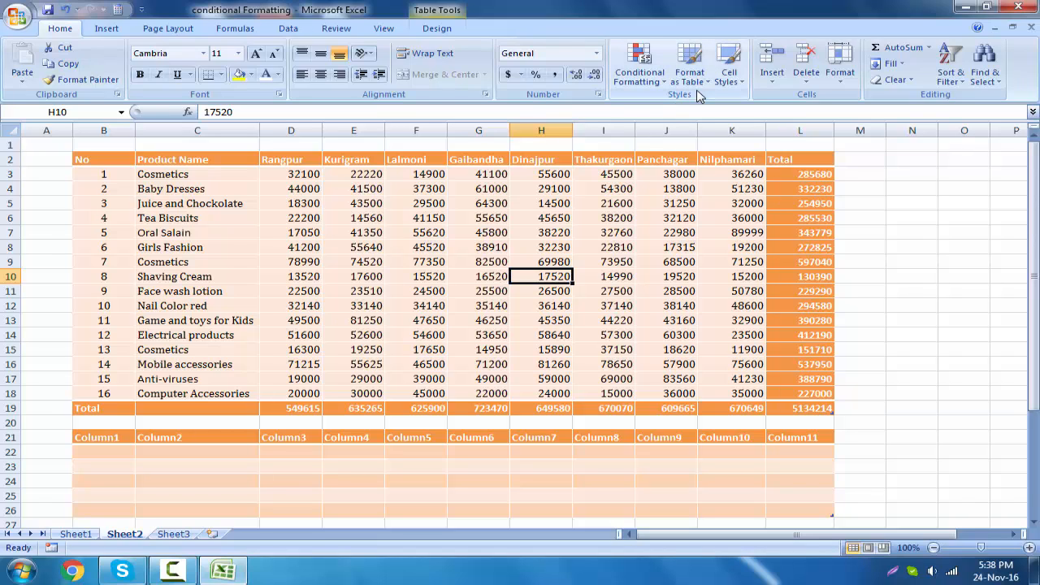